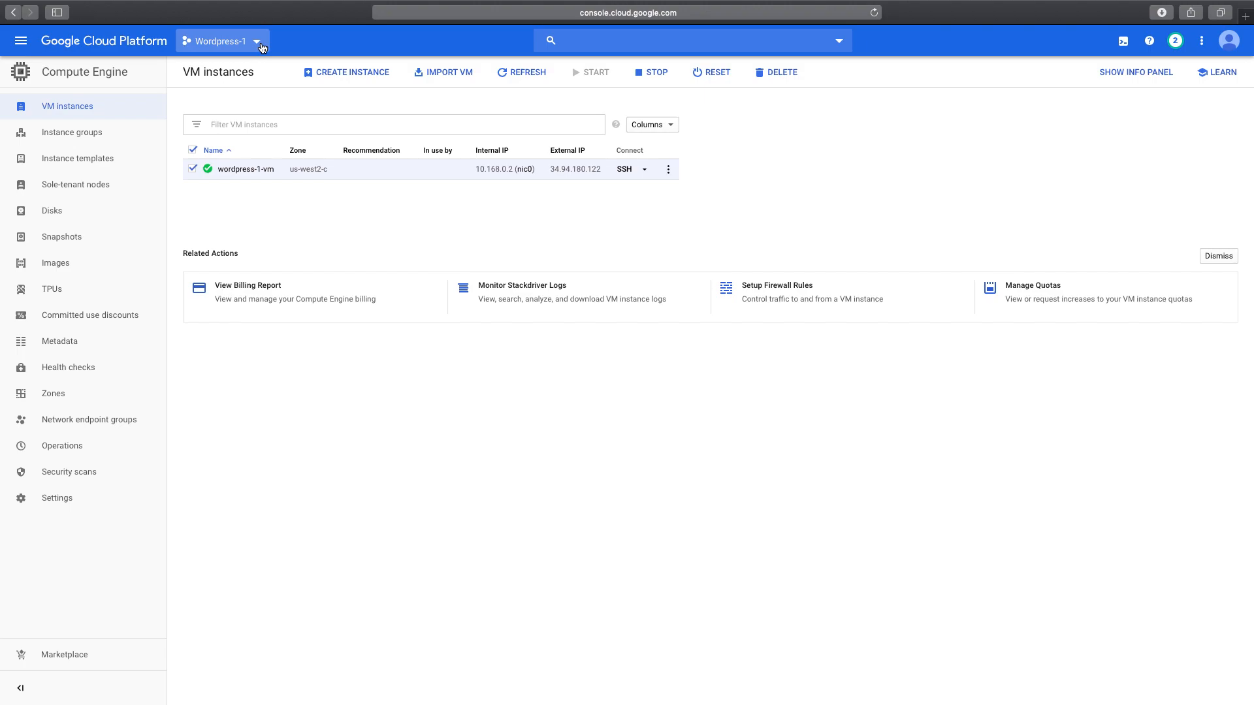
# - Create a new project named wordpress-tutorial under ebusinessmad.com and dismiss the notifications
pyautogui.click(262, 48)
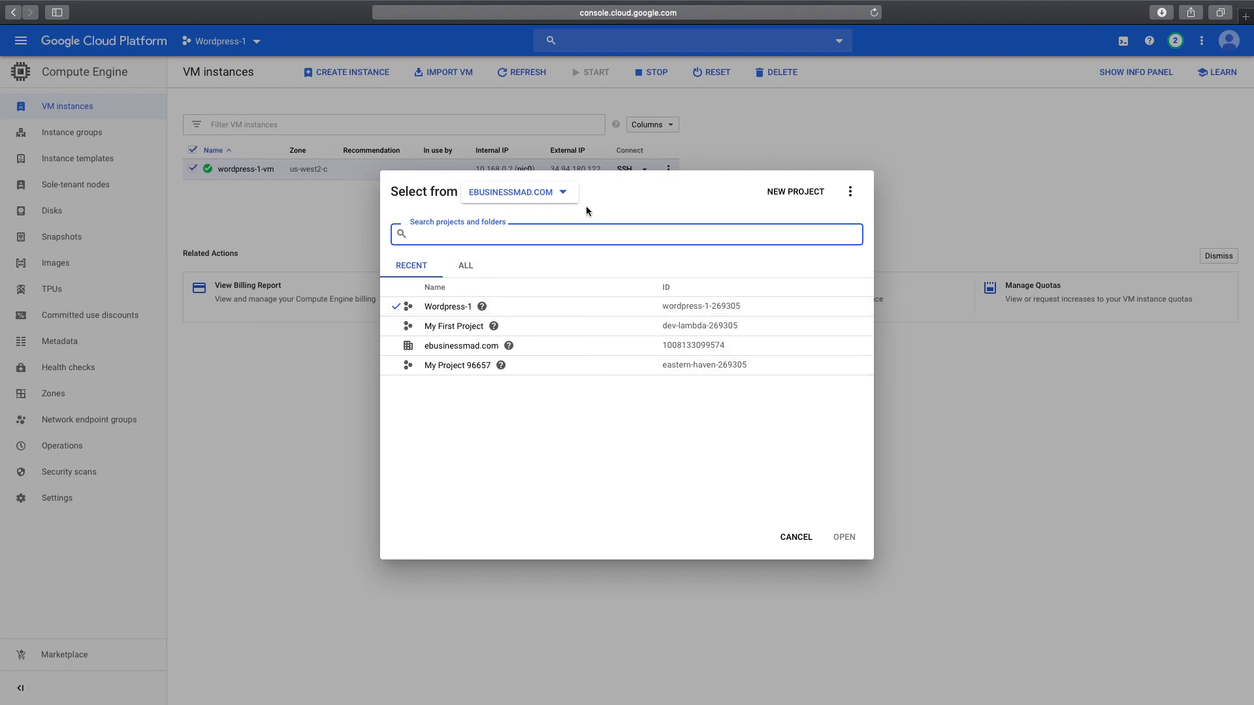
pyautogui.click(810, 193)
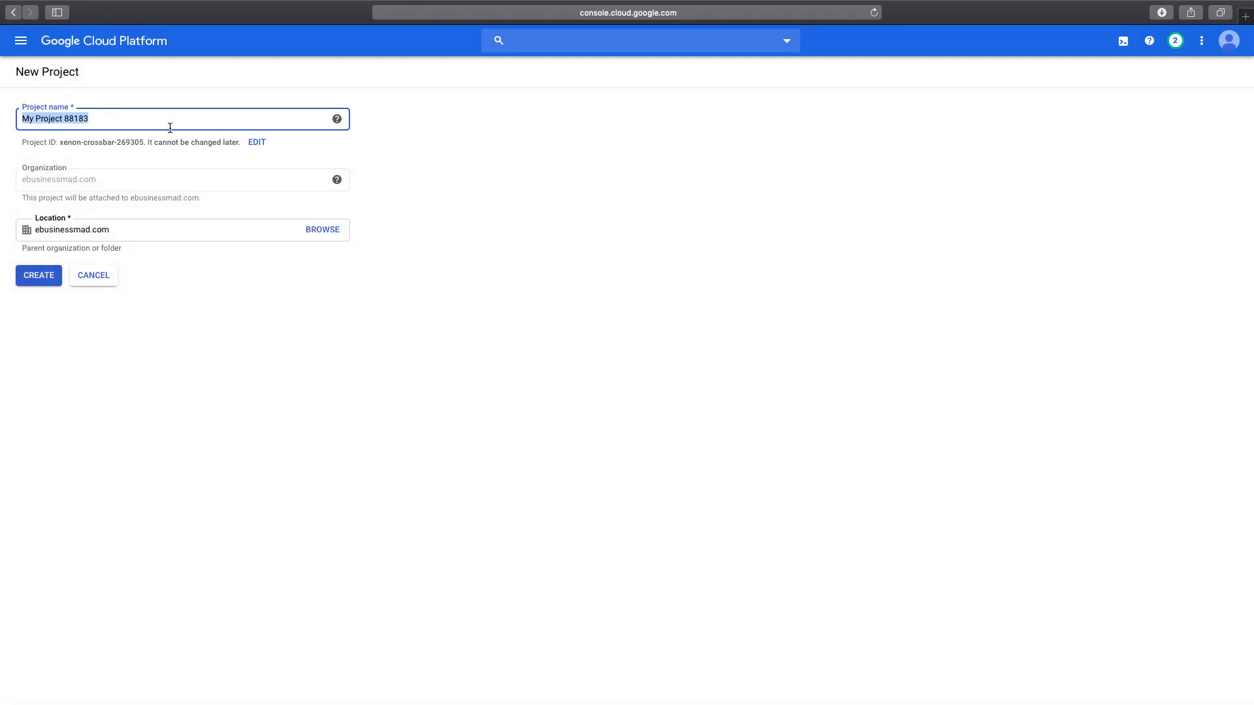
pyautogui.write('wordpr')
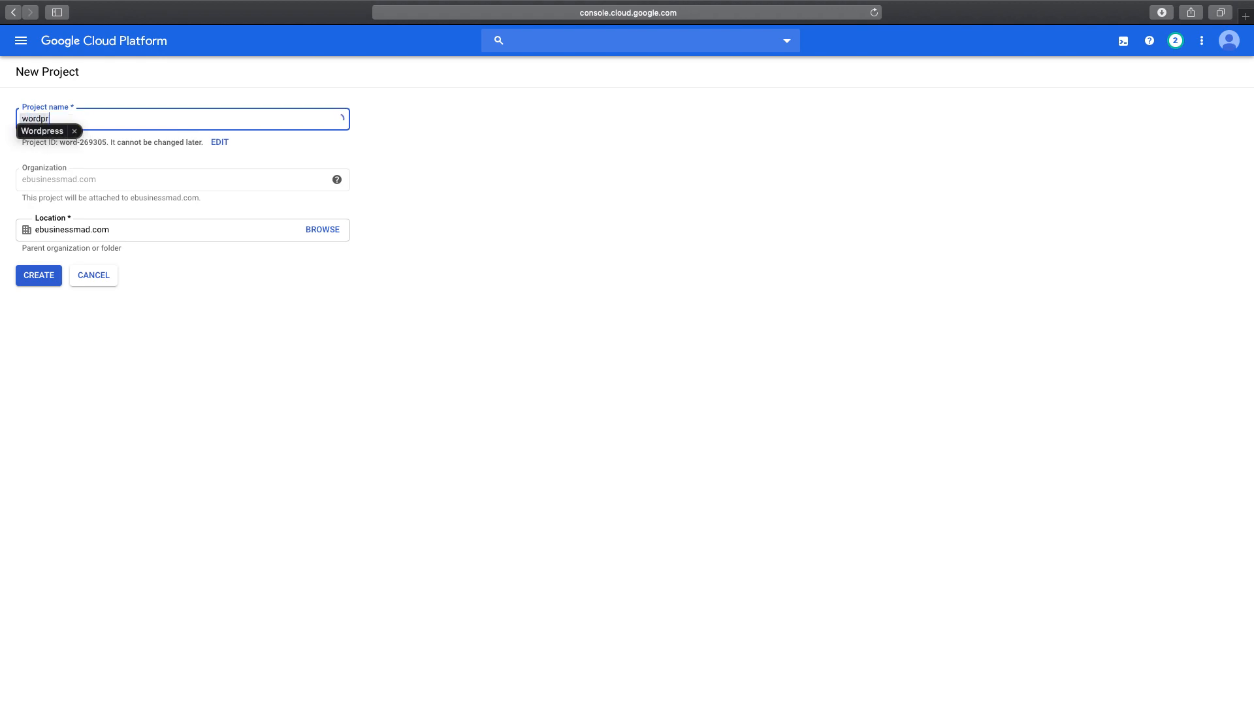
pyautogui.write('ess')
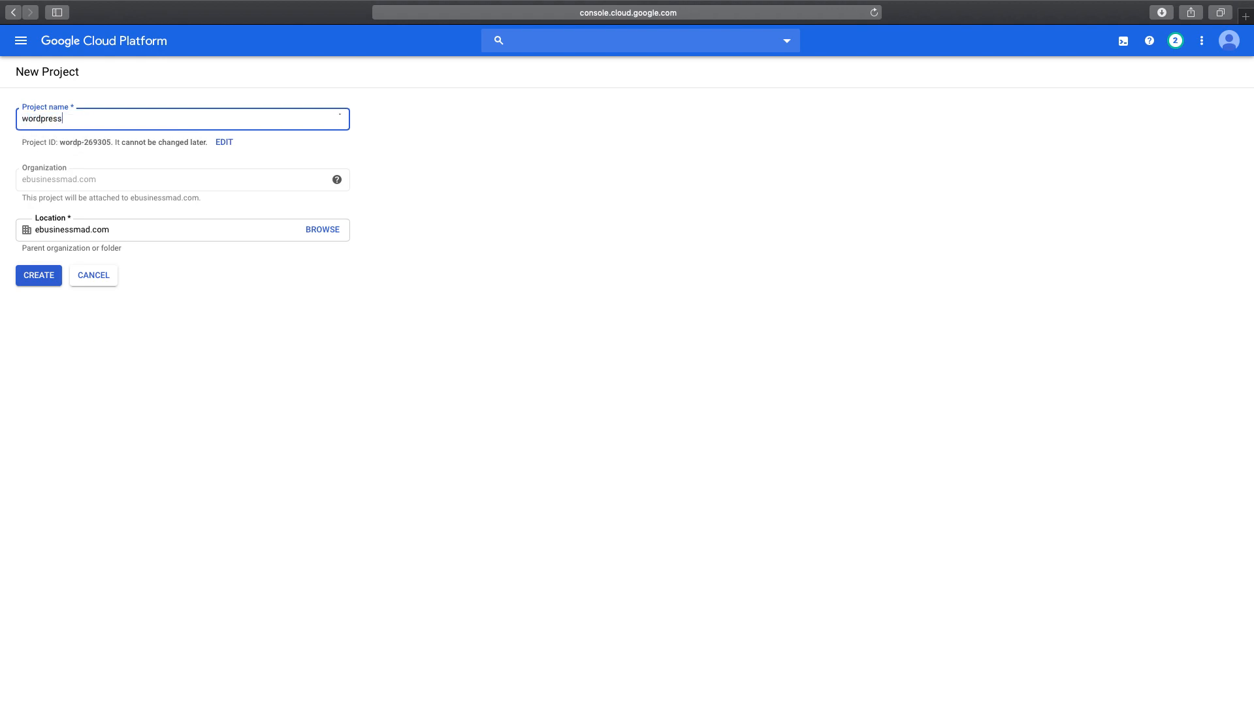
pyautogui.write('-tu')
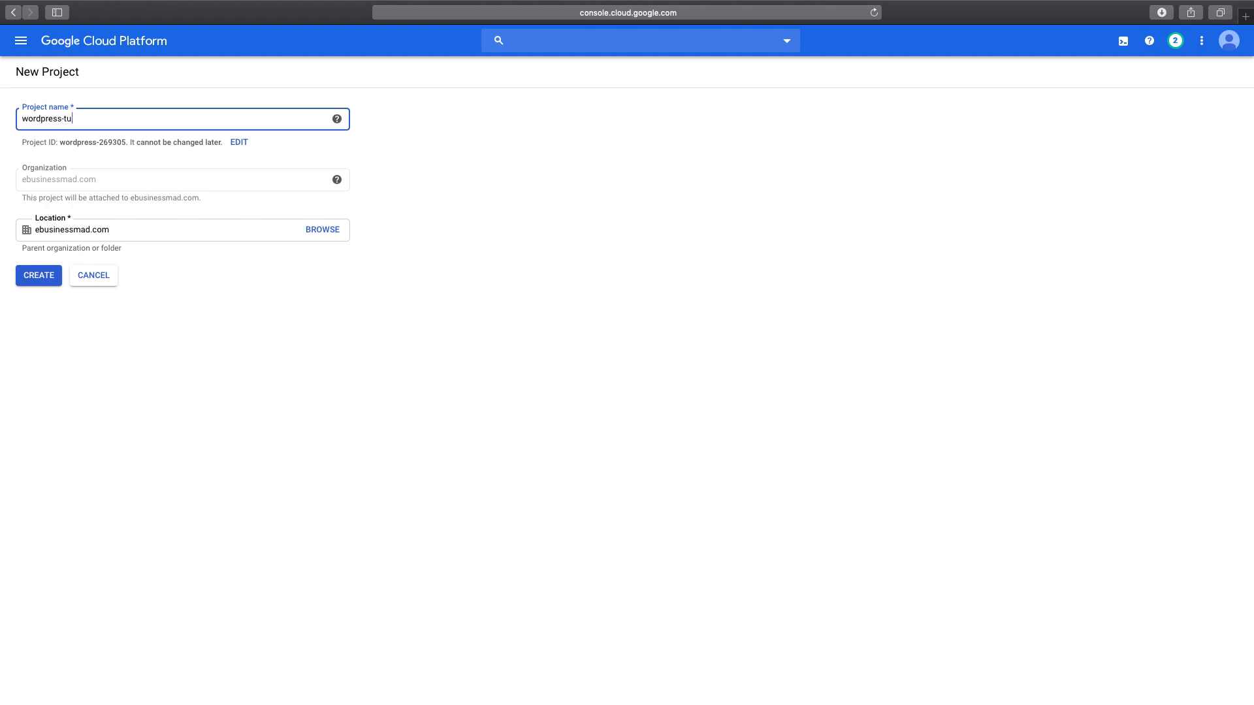
pyautogui.write('torial')
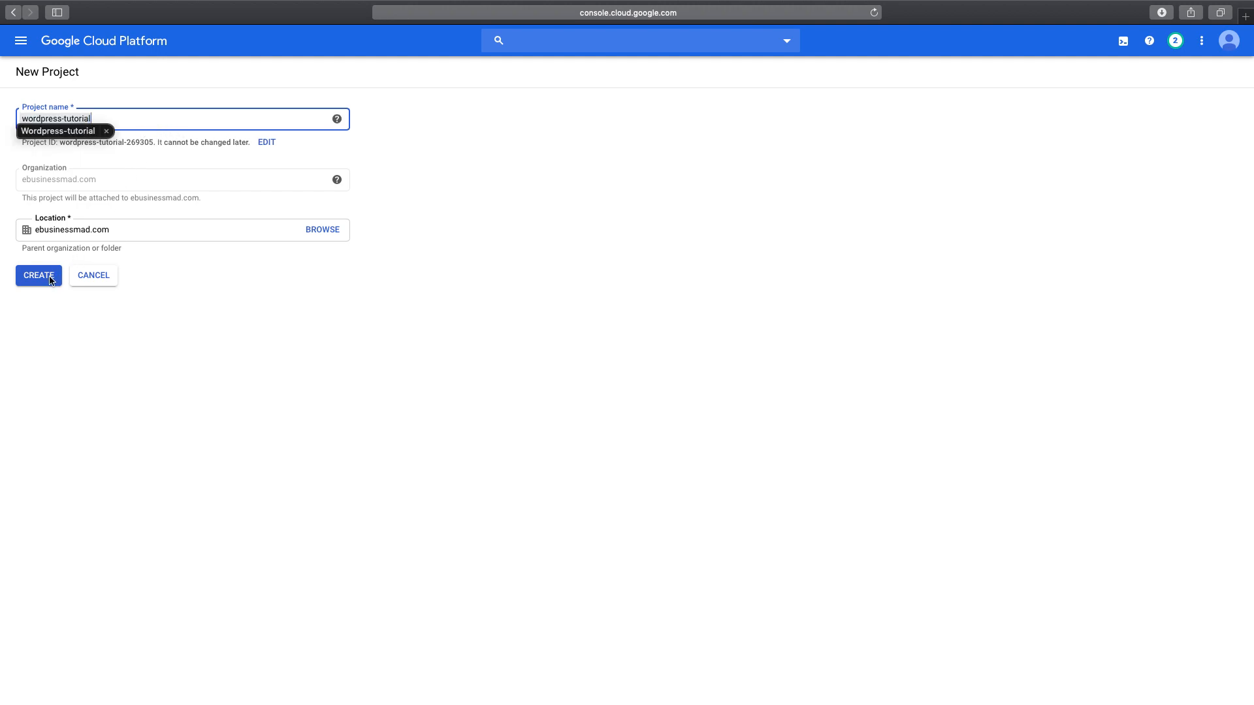
pyautogui.click(51, 280)
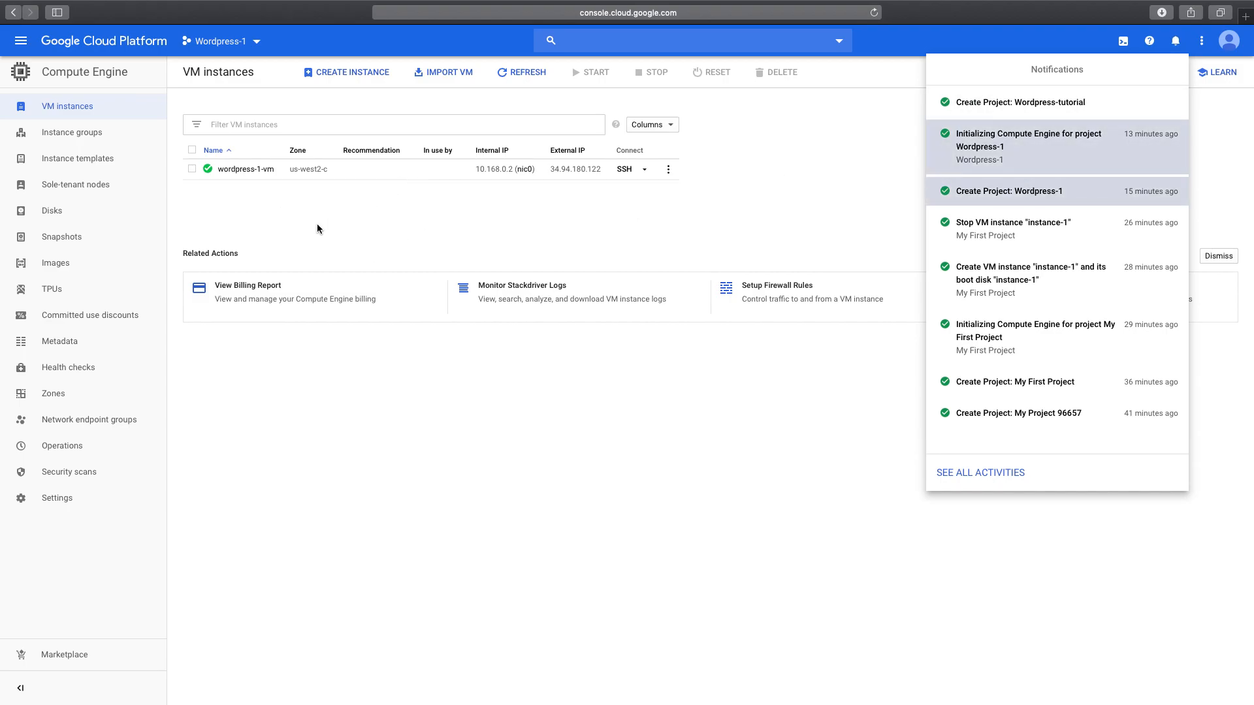
pyautogui.click(462, 445)
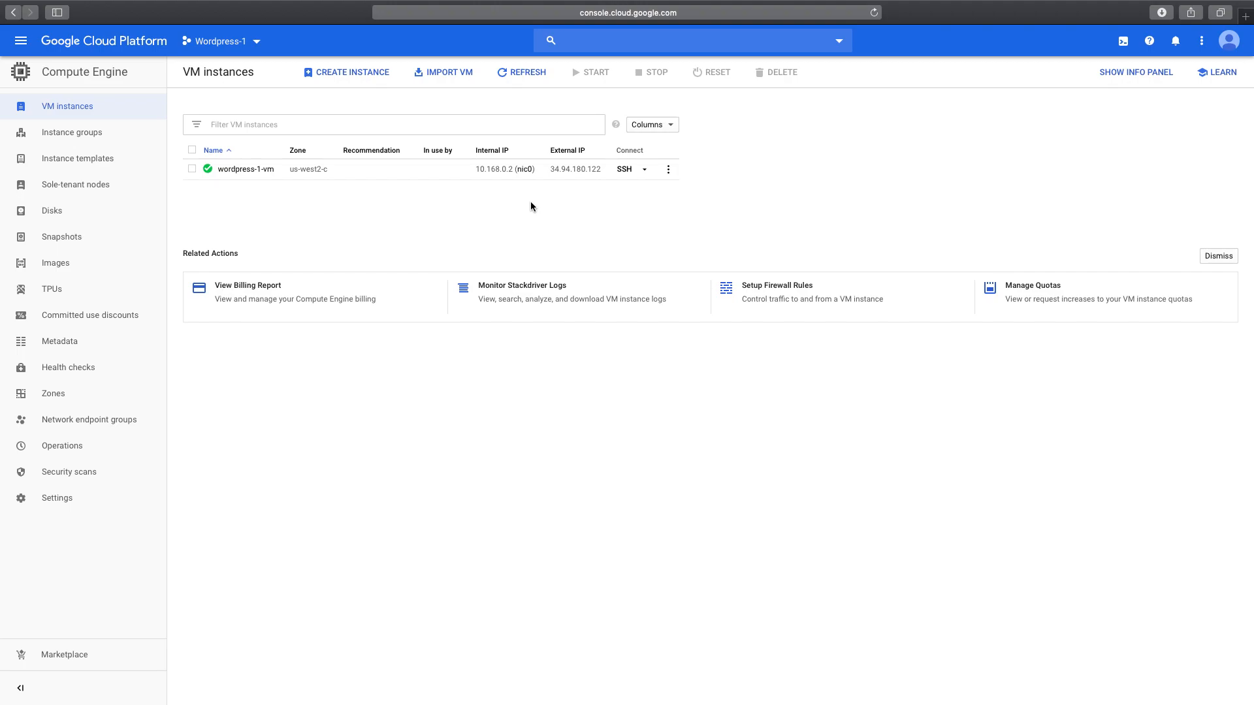
# - Leave the VM instances page for the Marketplace and browse its featured and virtual machine solutions
pyautogui.click(342, 73)
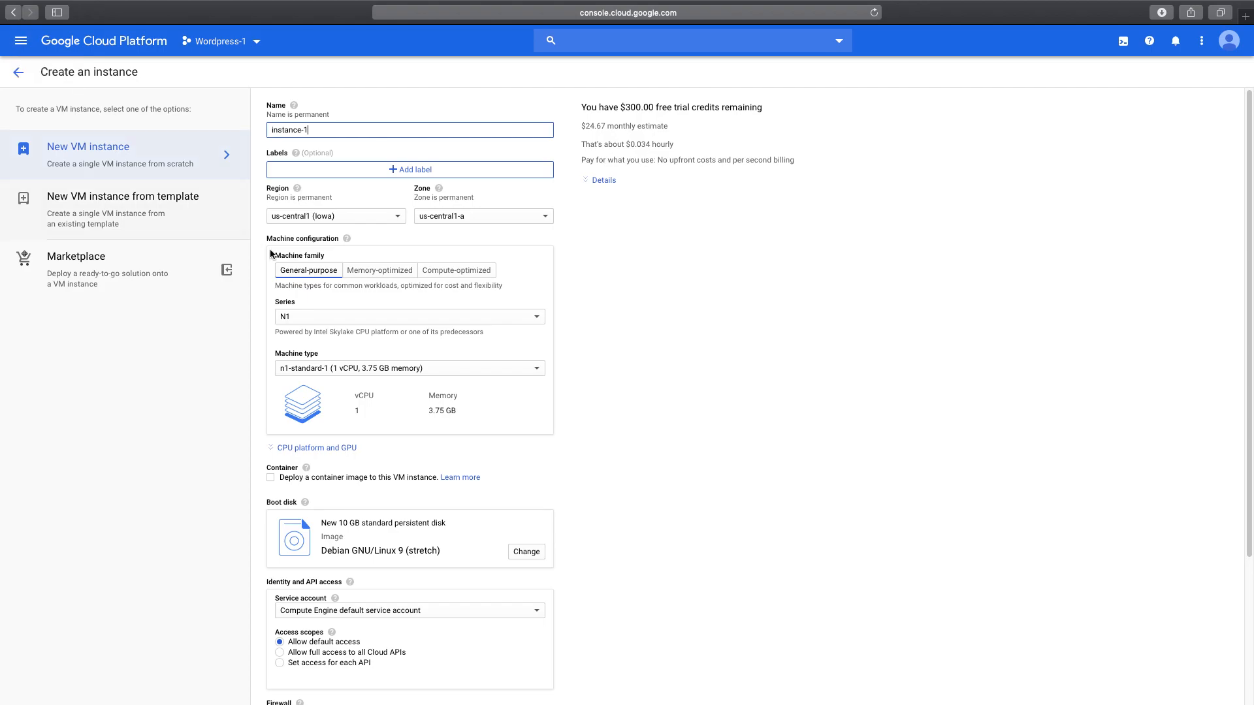
pyautogui.click(30, 45)
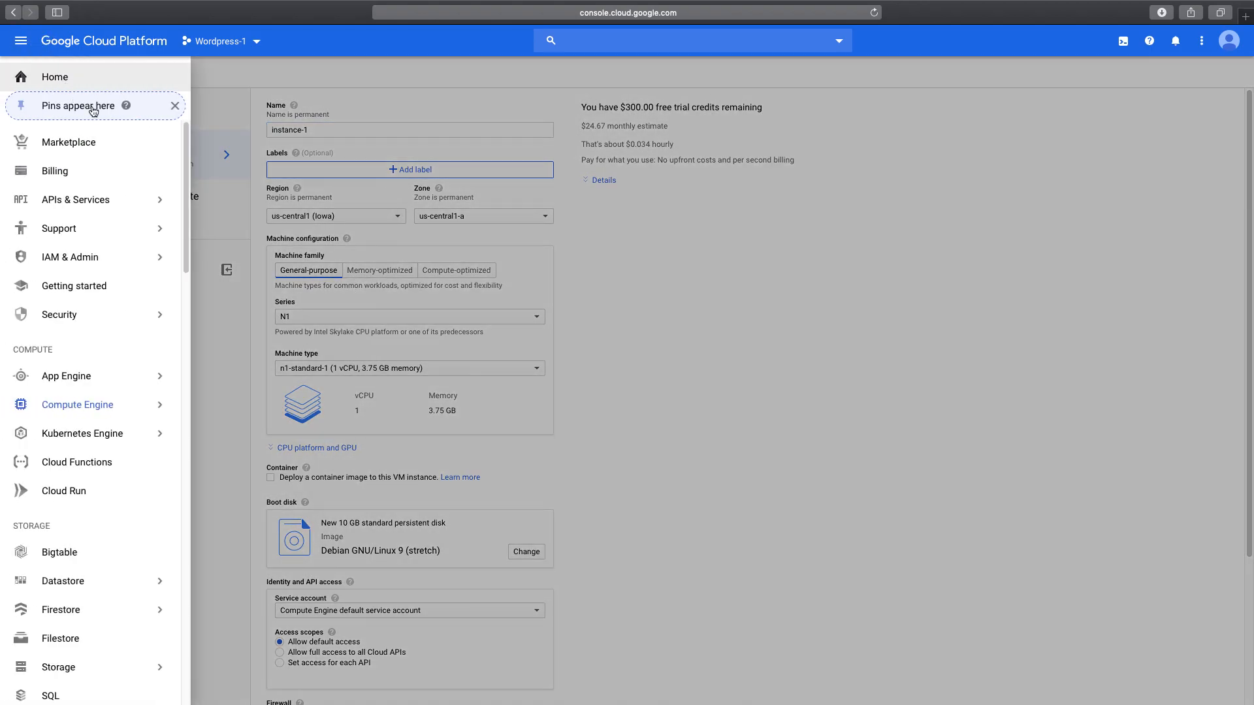
pyautogui.click(97, 146)
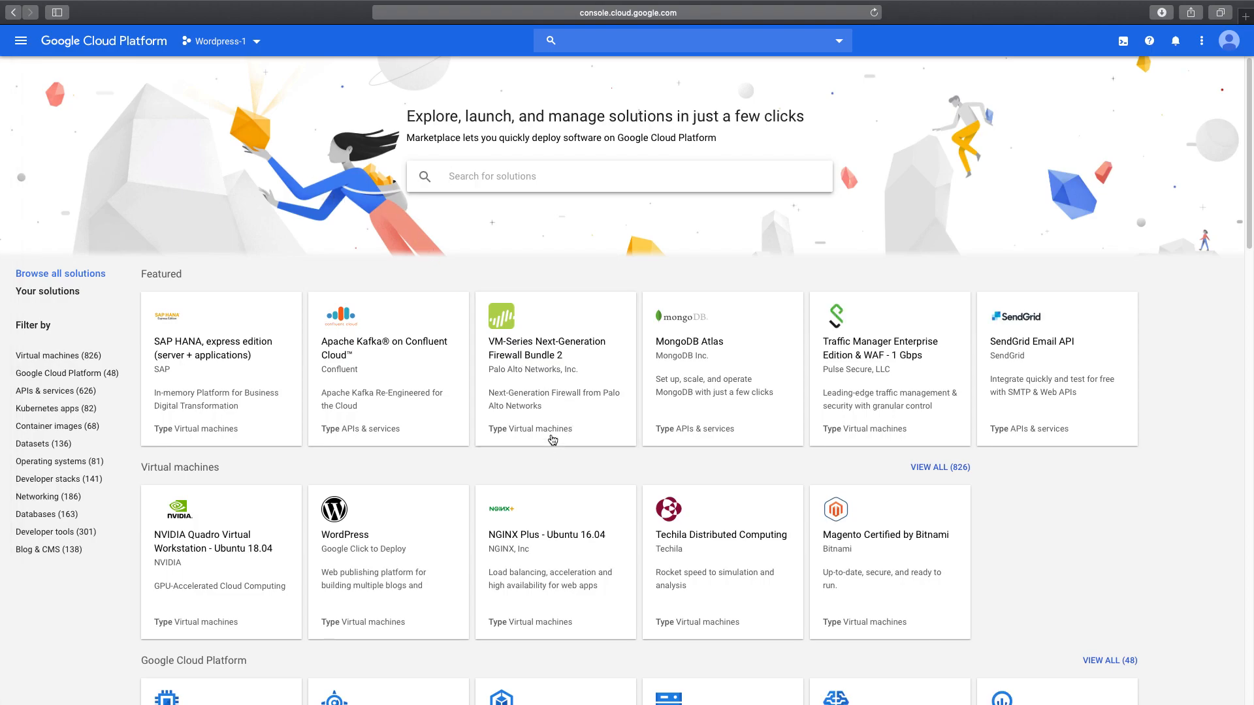
pyautogui.scroll(-5, 552, 317)
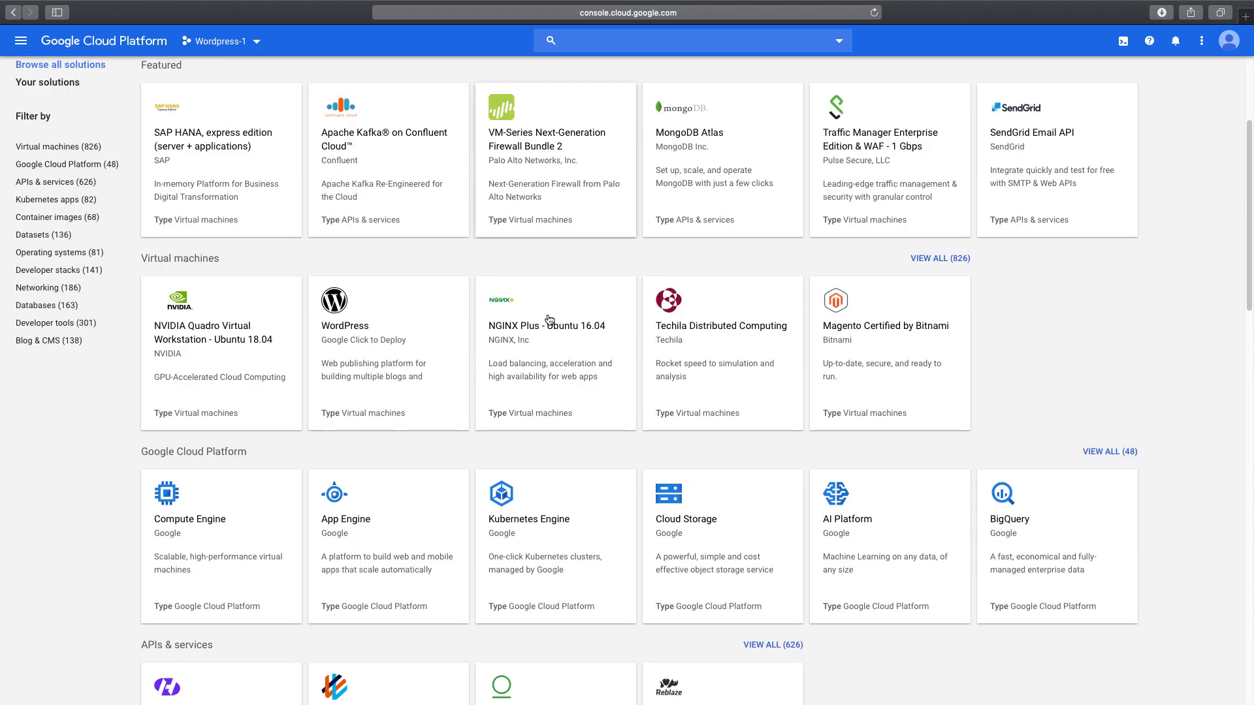
pyautogui.scroll(-2, 549, 320)
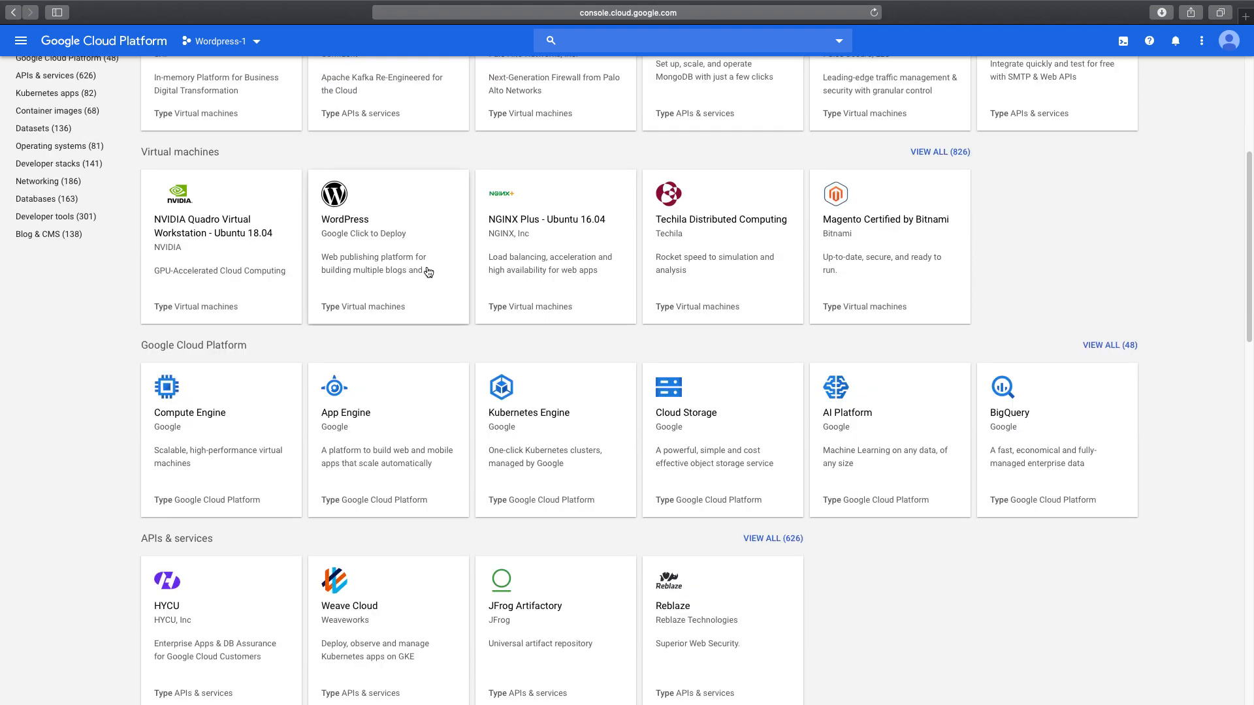
pyautogui.scroll(5, 500, 386)
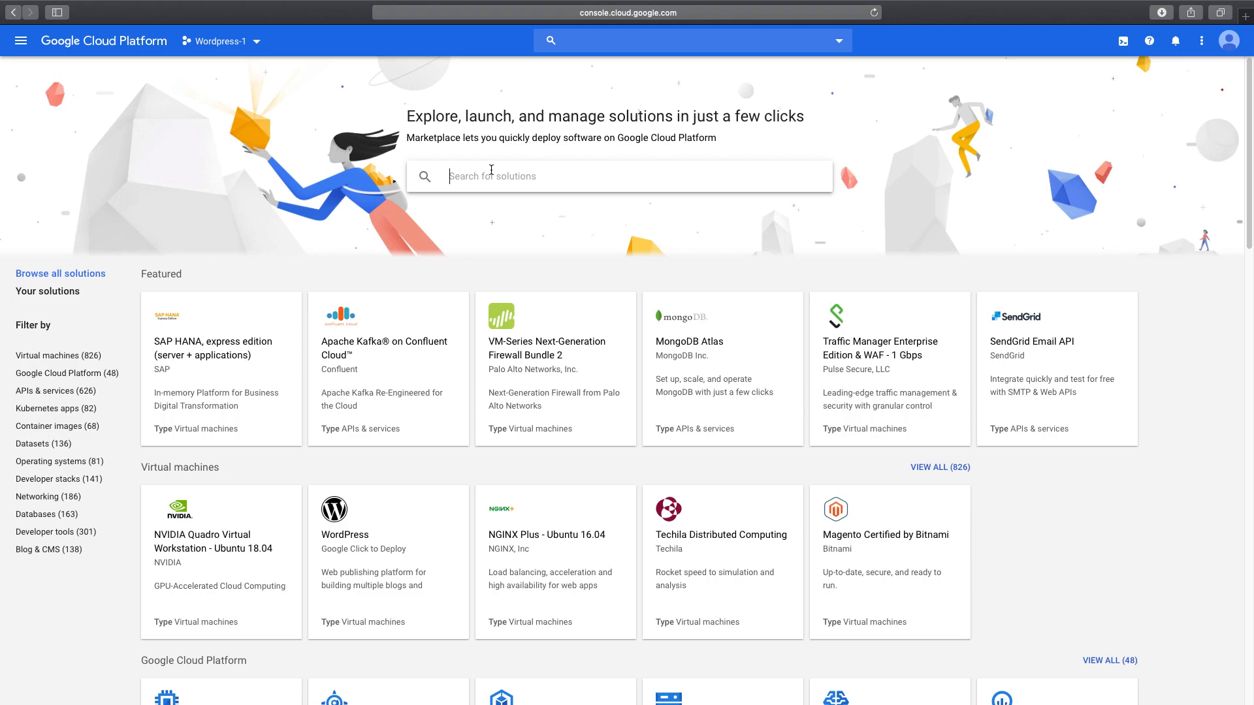
# - Search the Marketplace for "wordpress bitnami" and launch WordPress Certified by Bitnami and Automattic
pyautogui.write('wordpress bitnami')
pyautogui.press('Return')
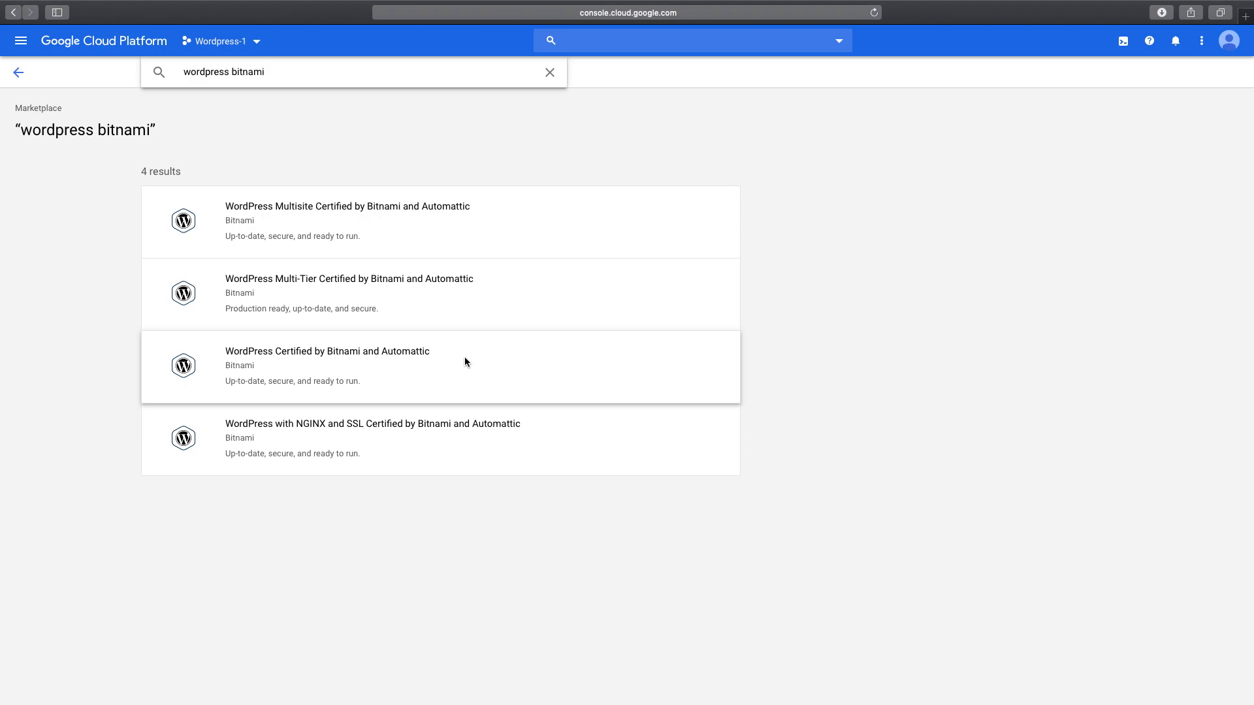
pyautogui.click(410, 358)
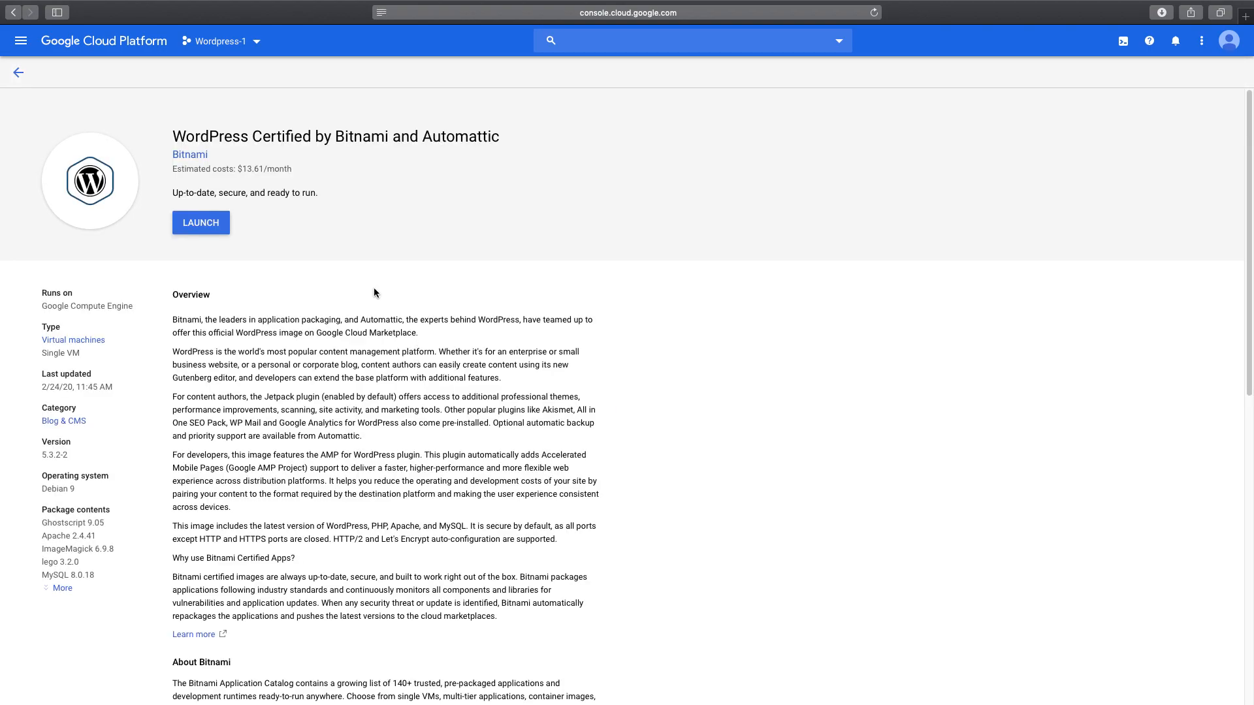
pyautogui.click(201, 222)
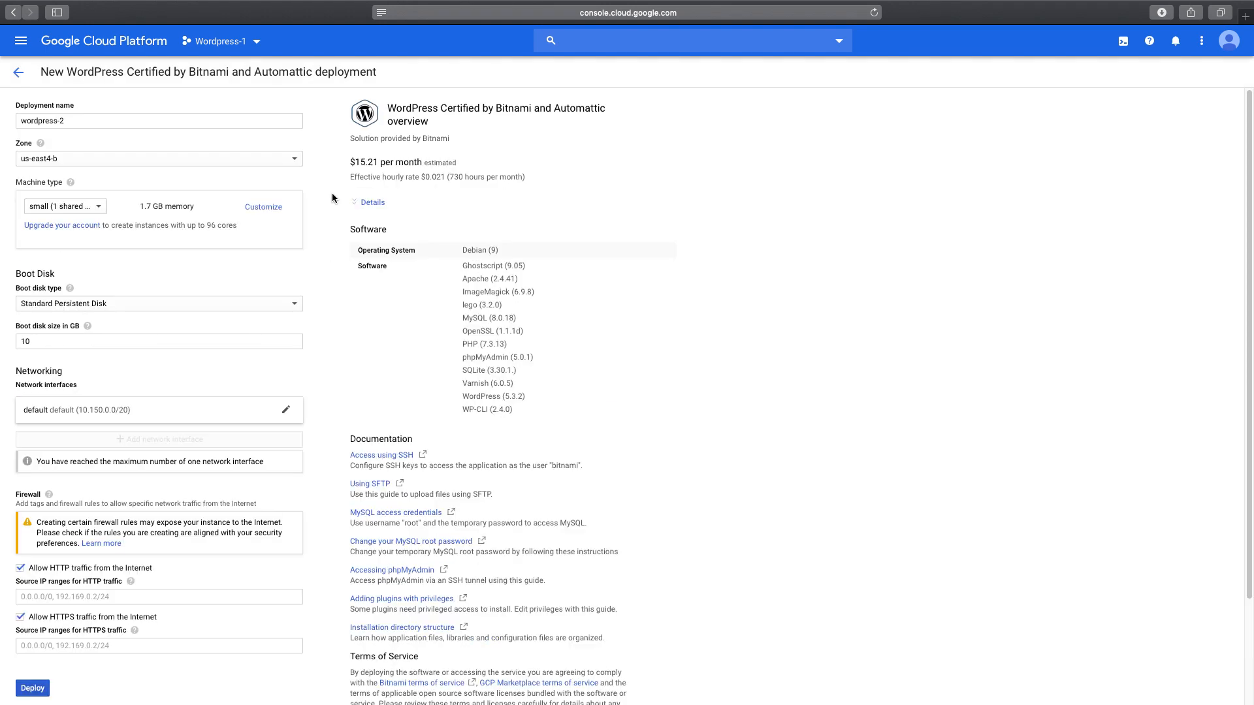
# - Choose us-east4-b as the zone for the WordPress deployment
pyautogui.click(164, 161)
pyautogui.click(164, 161)
pyautogui.click(102, 167)
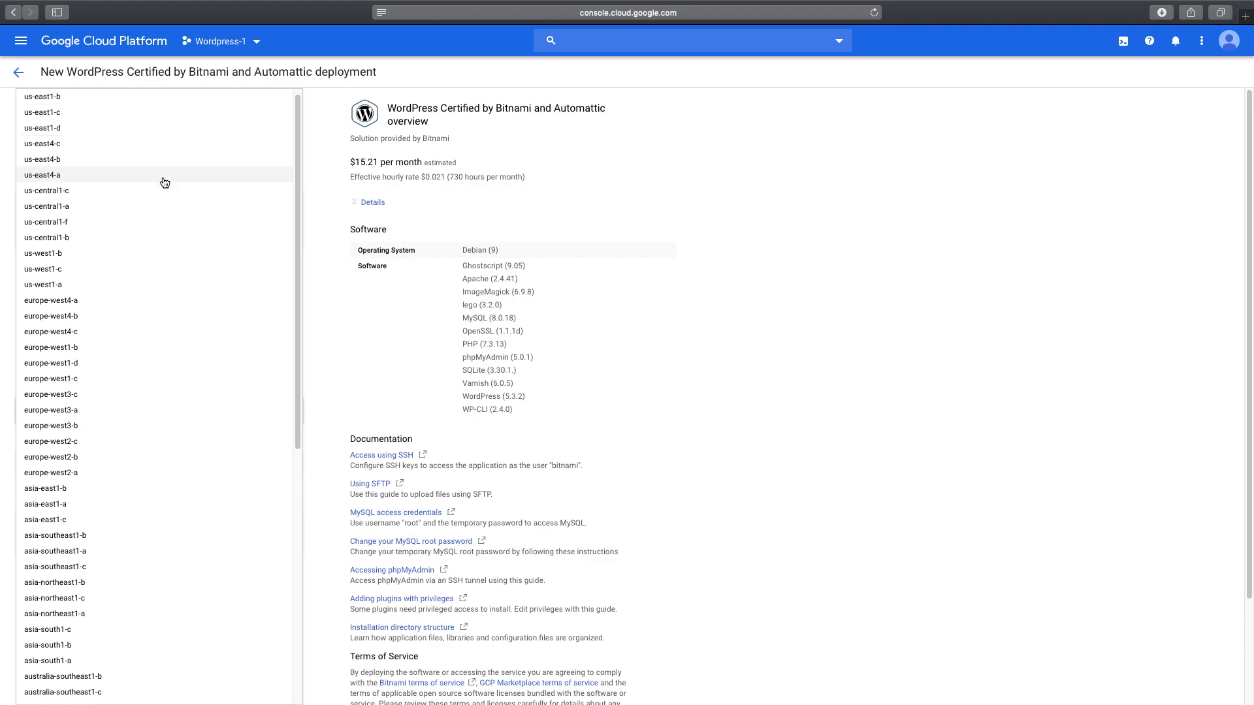
pyautogui.click(196, 159)
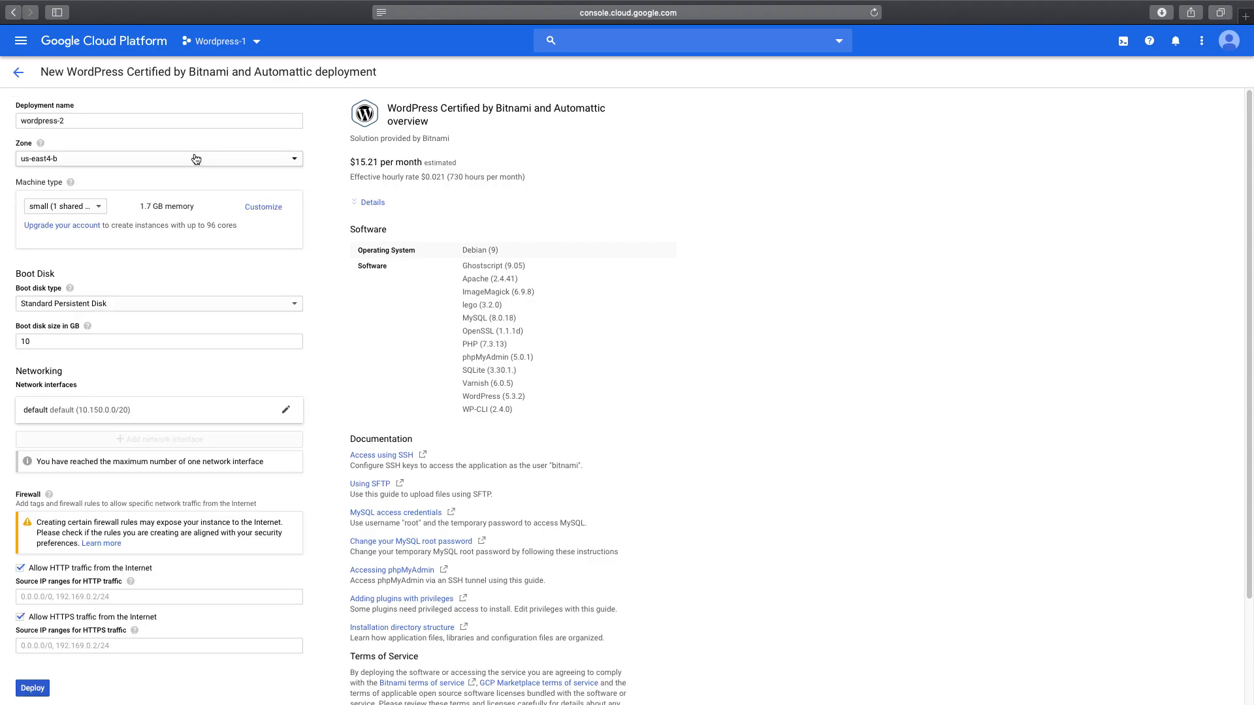
# - Set the deployment's machine type to micro (1 shared vCPU) with 0.6 GB memory, f1-micro
pyautogui.click(83, 209)
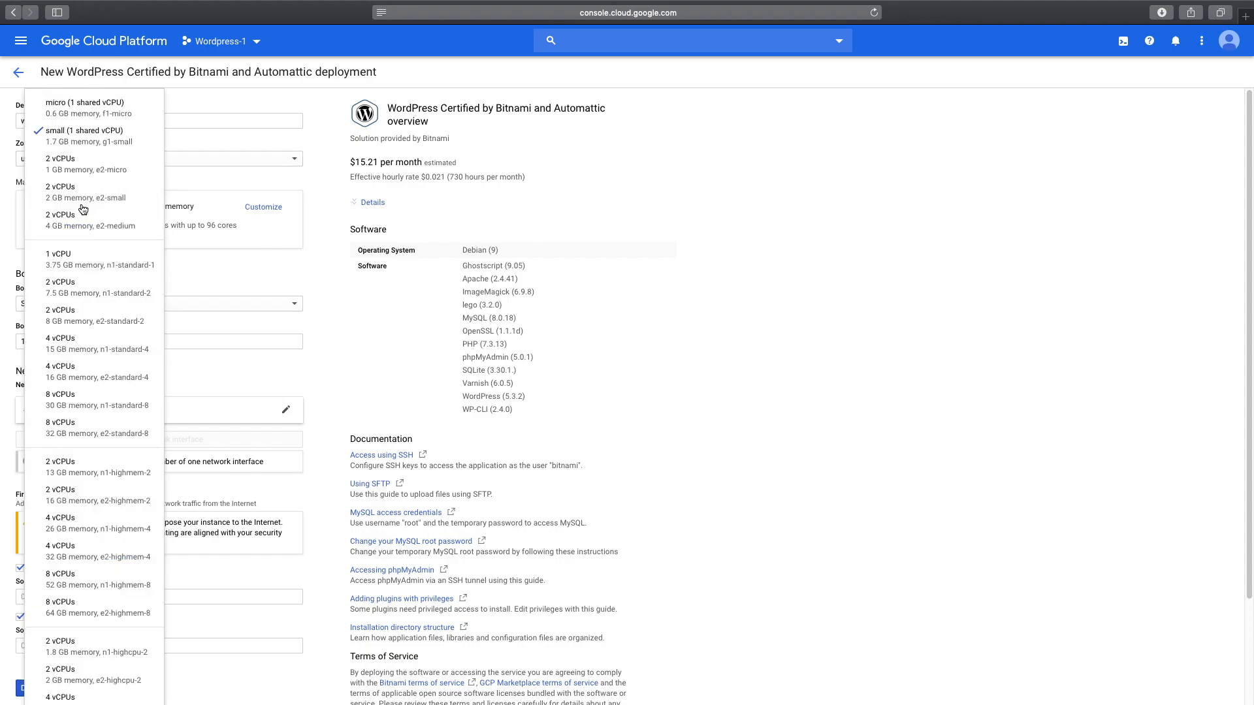
pyautogui.click(96, 116)
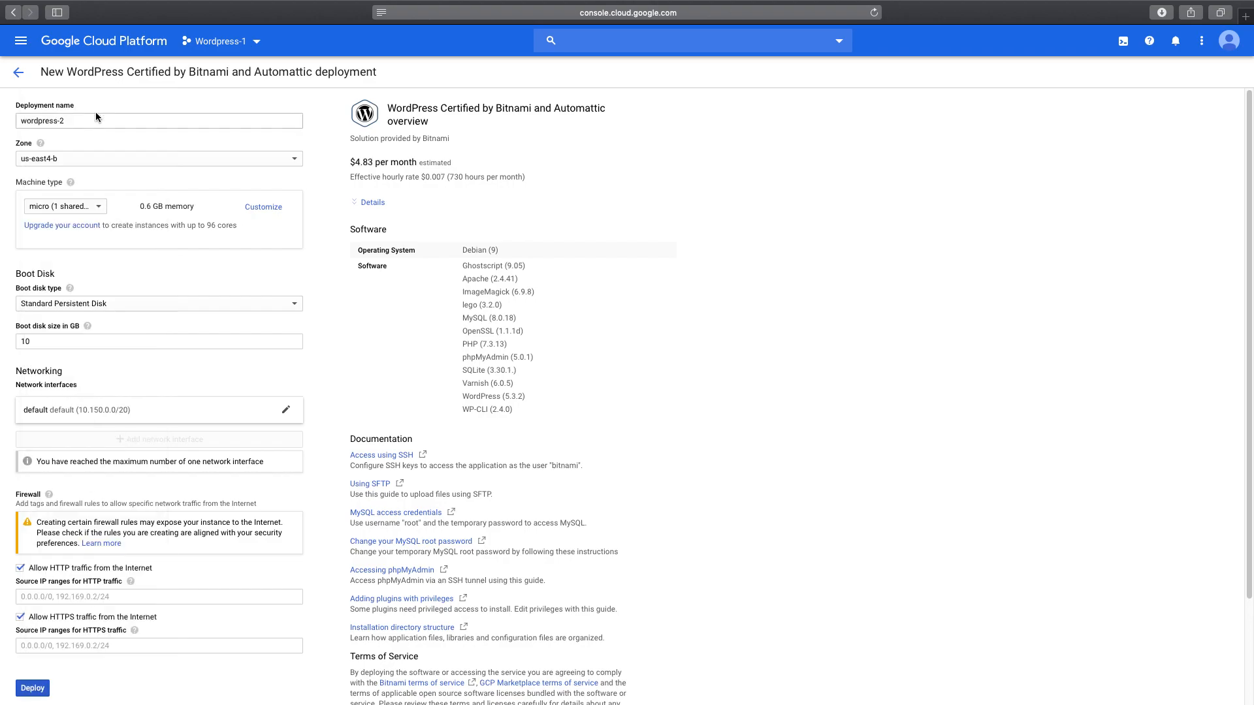
pyautogui.click(87, 208)
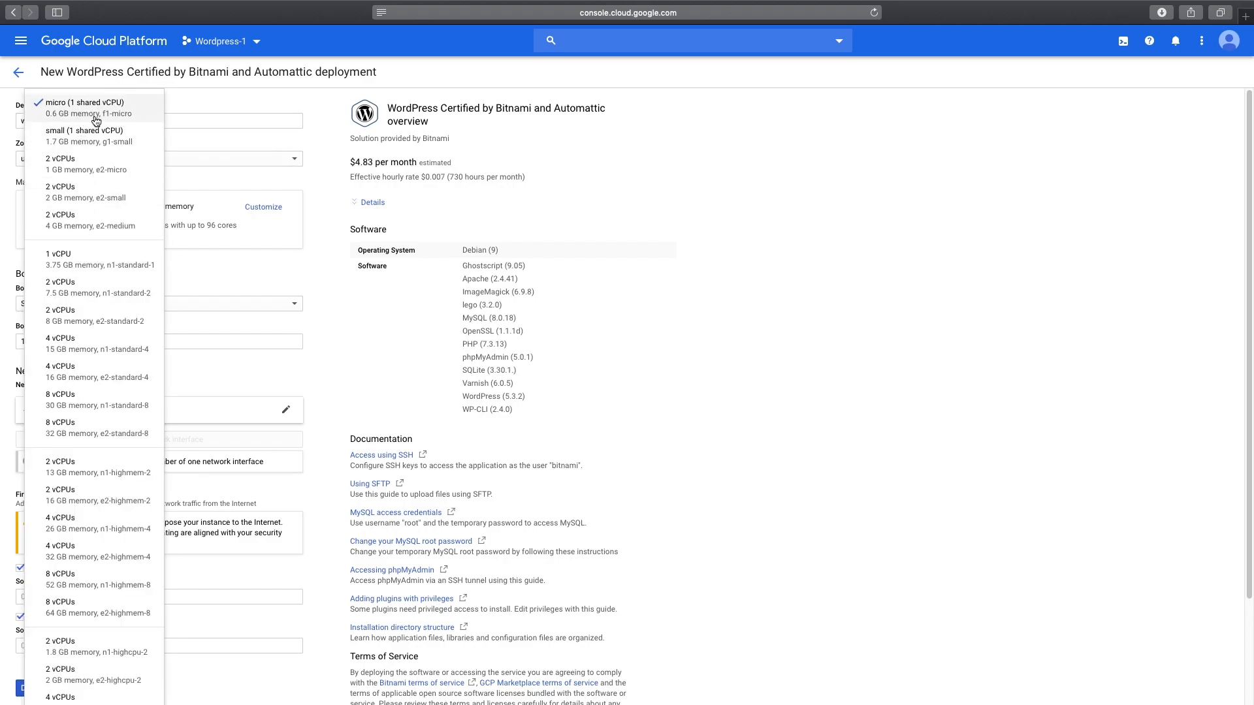
pyautogui.click(306, 266)
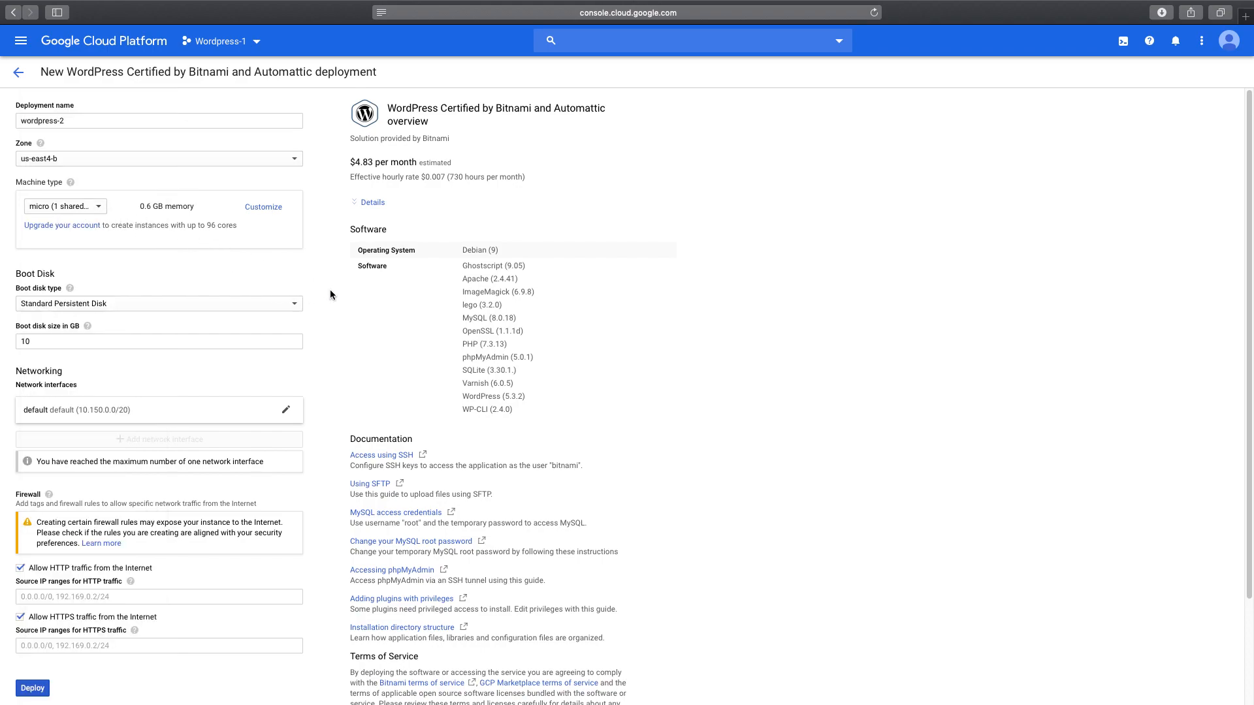
# - Set the boot disk size to 30 GB
pyautogui.scroll(-2, 330, 294)
pyautogui.click(81, 280)
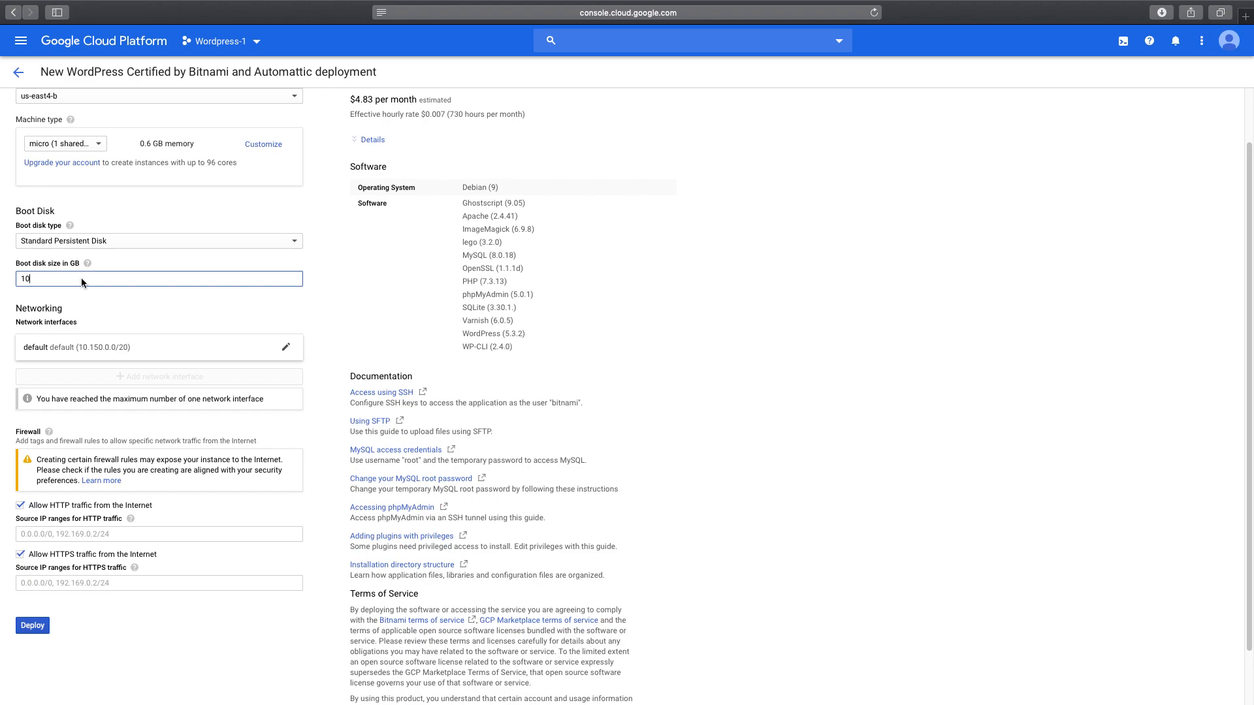
pyautogui.moveTo(69, 279); pyautogui.dragTo(11, 280)
pyautogui.write('30')
pyautogui.click(328, 280)
# - Deploy the WordPress solution with HTTP and HTTPS traffic from the Internet allowed
pyautogui.scroll(-2, 327, 279)
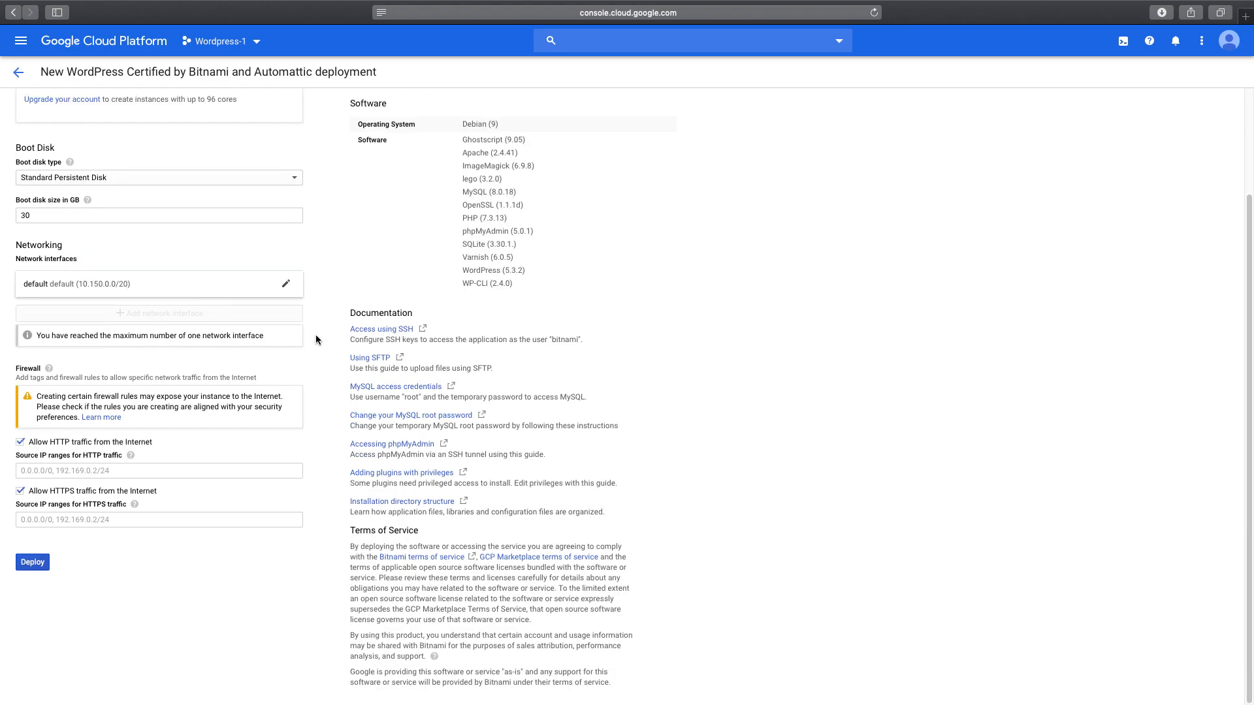
pyautogui.click(21, 492)
pyautogui.click(35, 564)
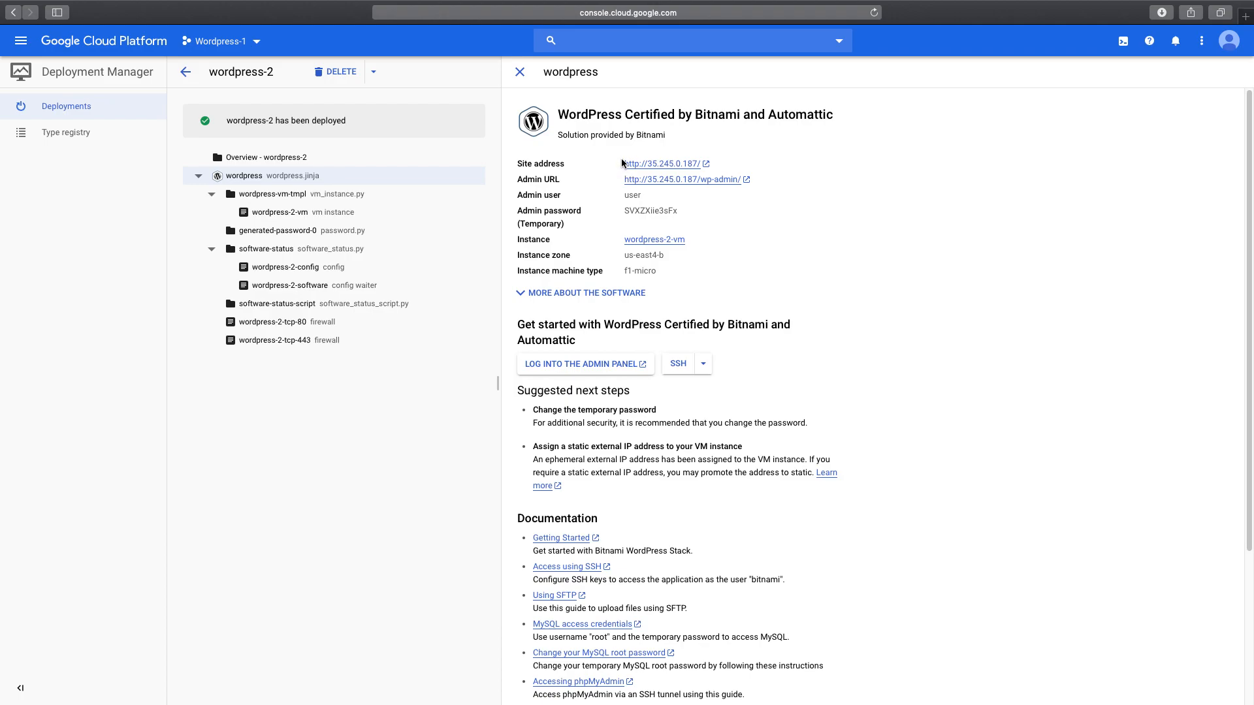
# - Open the deployed WordPress site from its site address, continuing through the redirect notice
pyautogui.moveTo(622, 163); pyautogui.dragTo(689, 161)
pyautogui.rightClick(672, 162)
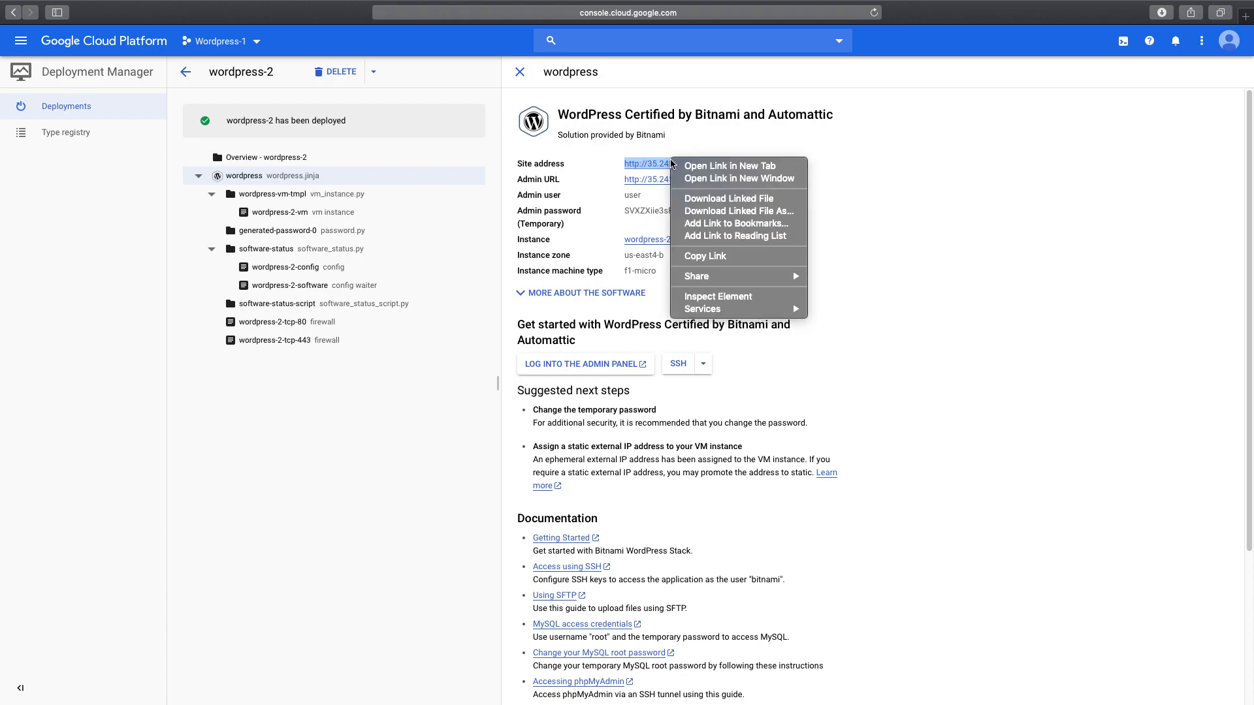
pyautogui.click(827, 157)
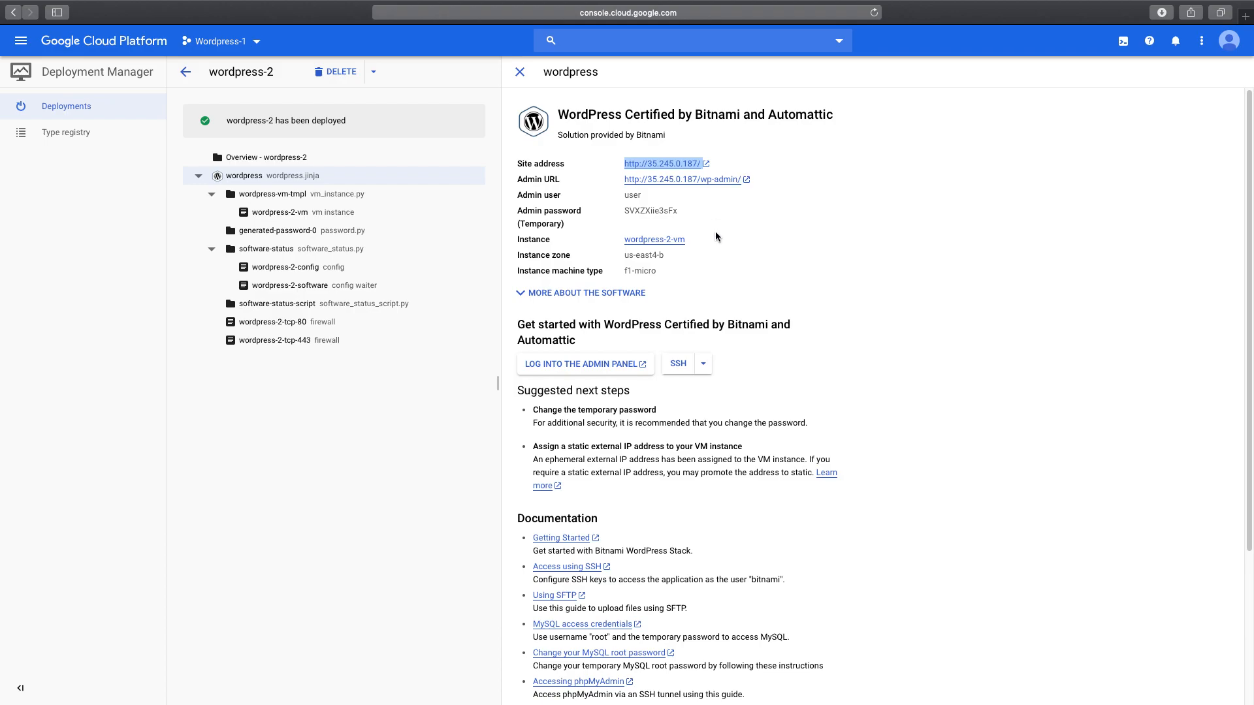
pyautogui.click(664, 163)
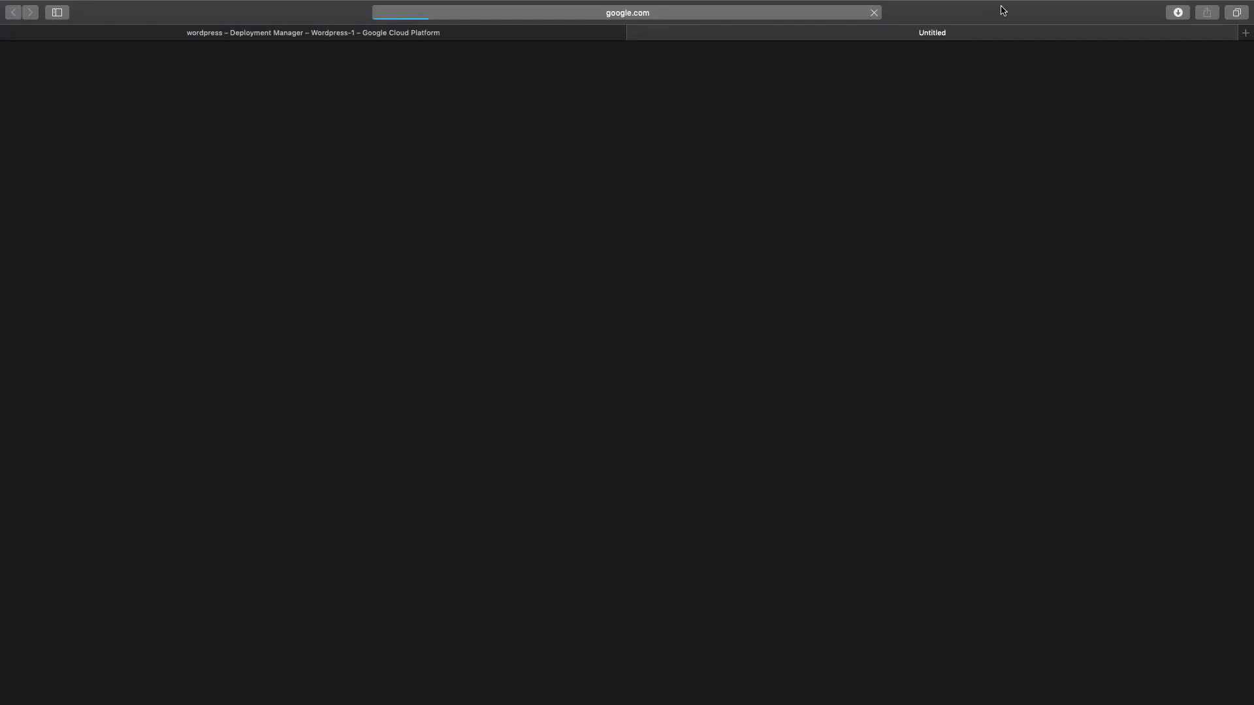
pyautogui.click(260, 107)
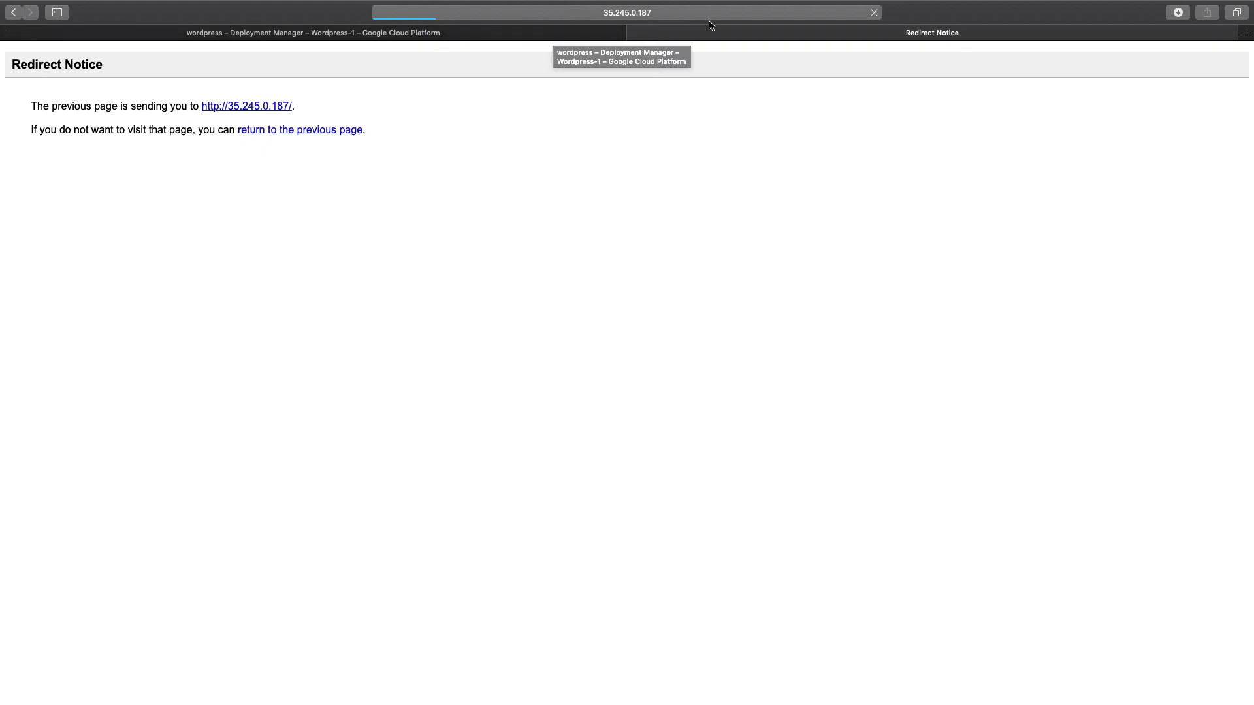
# - Examine the new WordPress home page from header to footer, switching between it and the deployment details
pyautogui.click(507, 36)
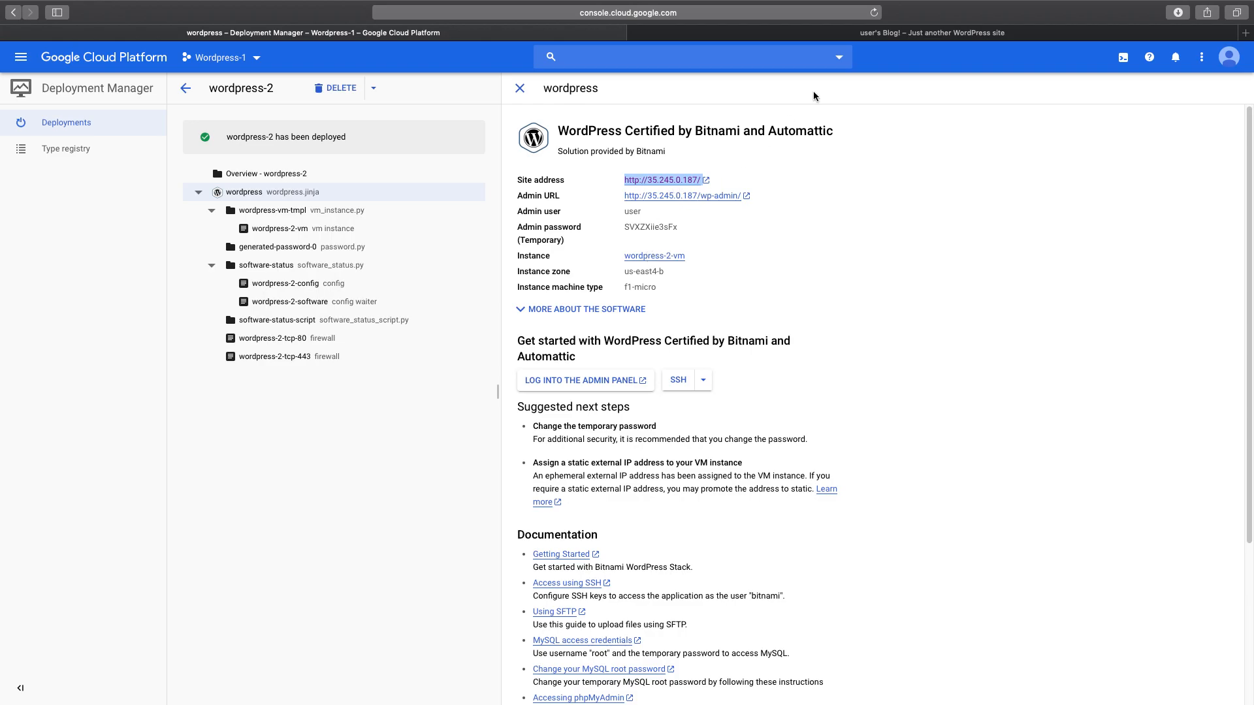
pyautogui.click(853, 38)
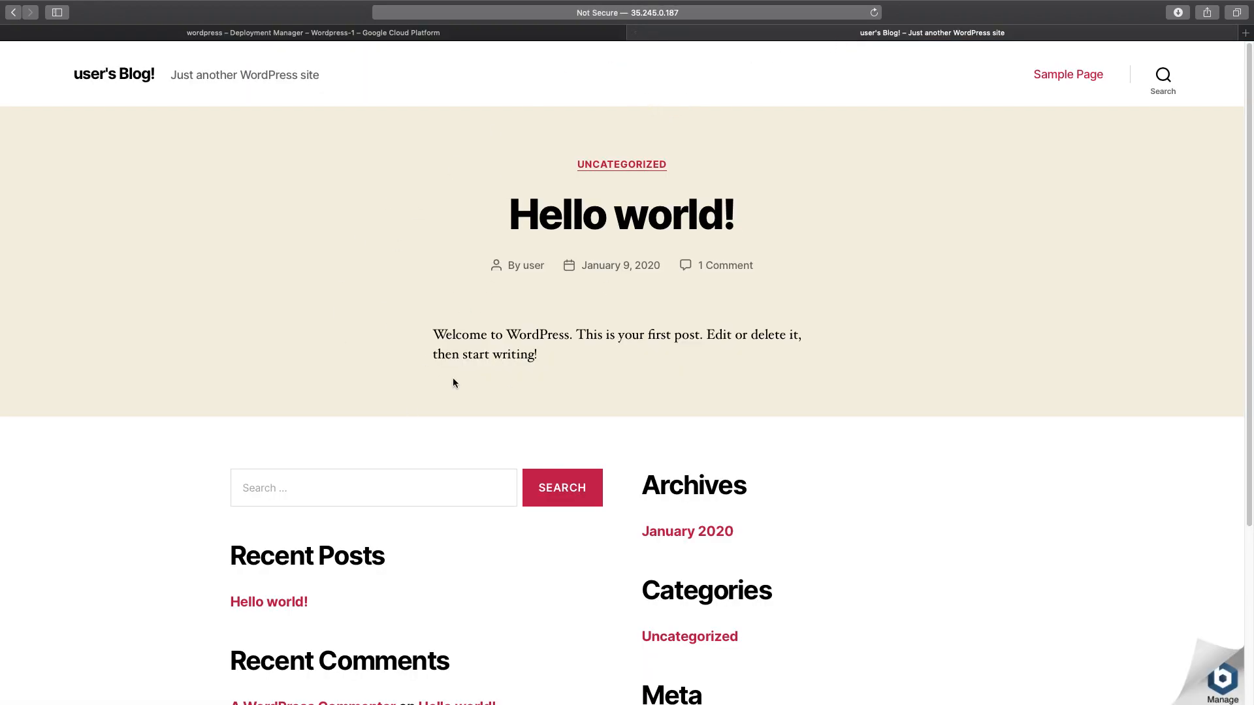
pyautogui.scroll(-4, 477, 347)
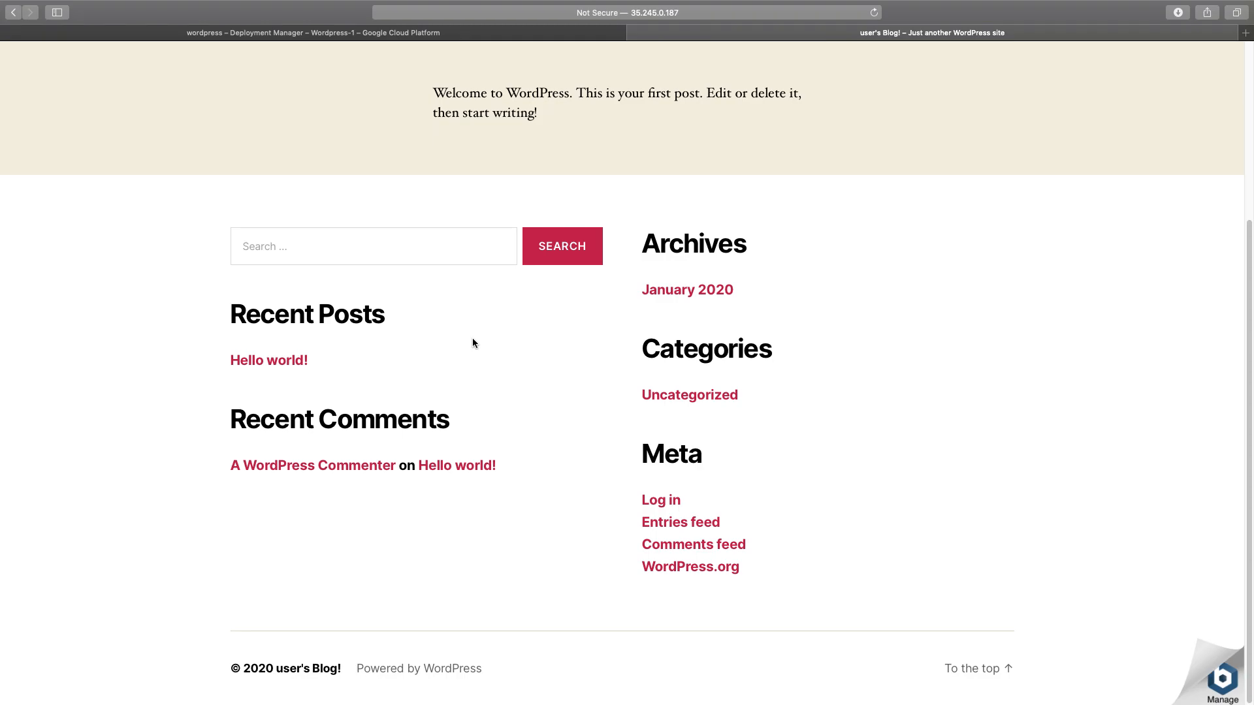
pyautogui.scroll(4, 472, 337)
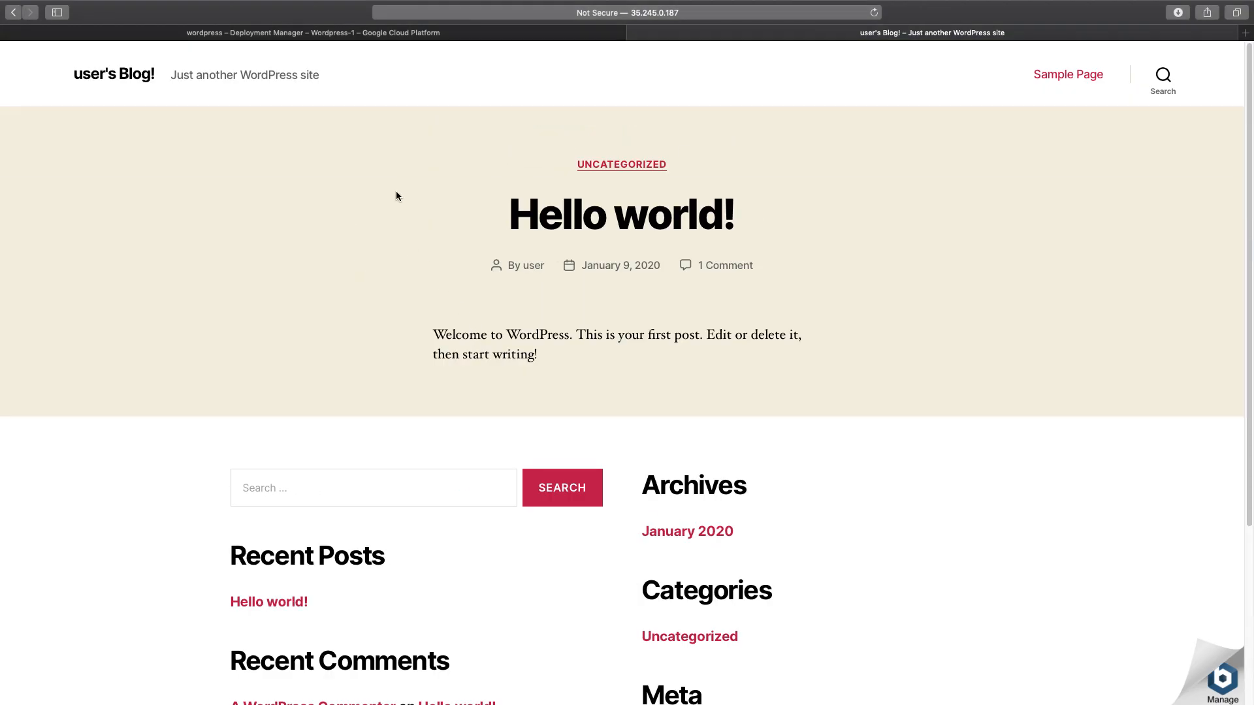
pyautogui.click(333, 34)
pyautogui.click(837, 36)
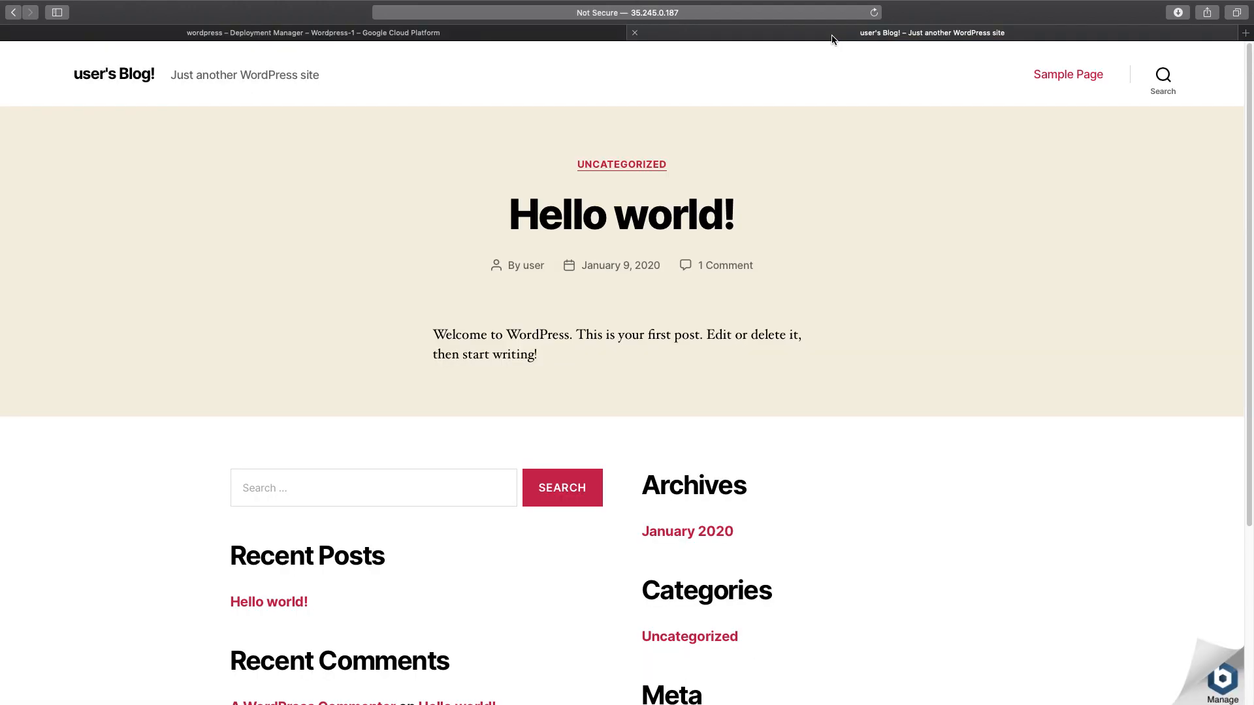
# - Open the WordPress admin login page from the deployment's Admin URL, continuing through the redirect notice
pyautogui.click(419, 36)
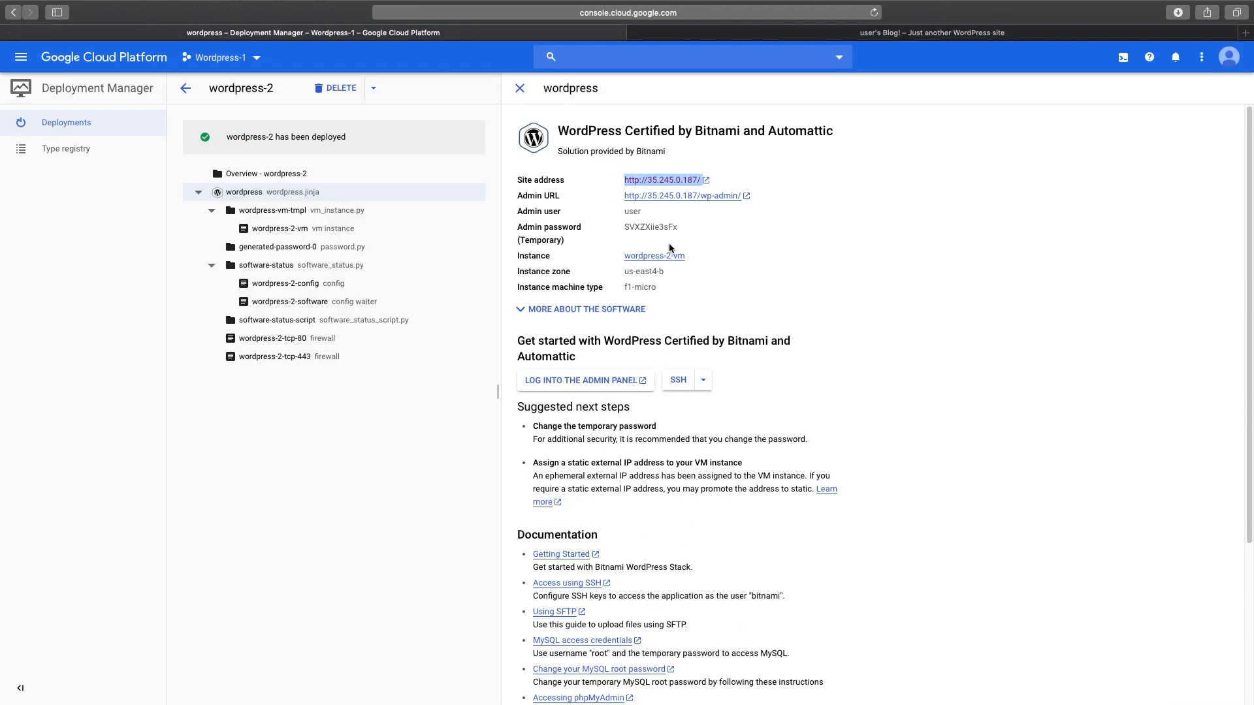
pyautogui.click(692, 199)
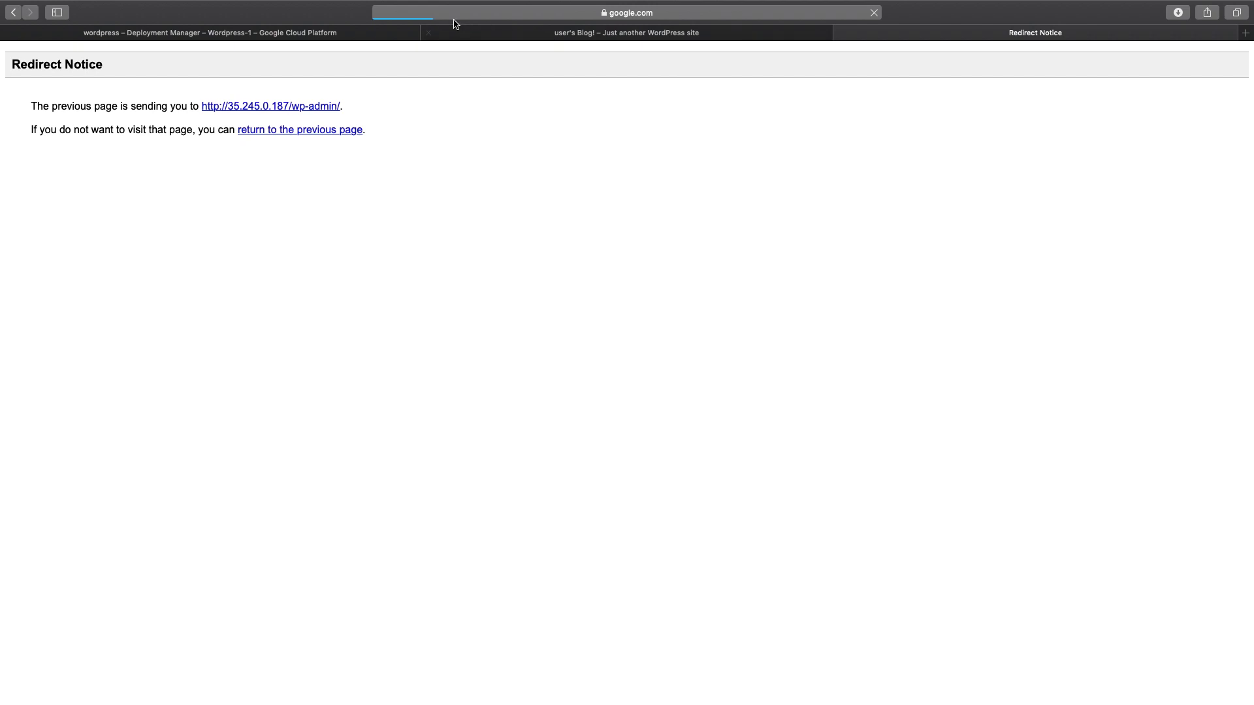
pyautogui.click(307, 106)
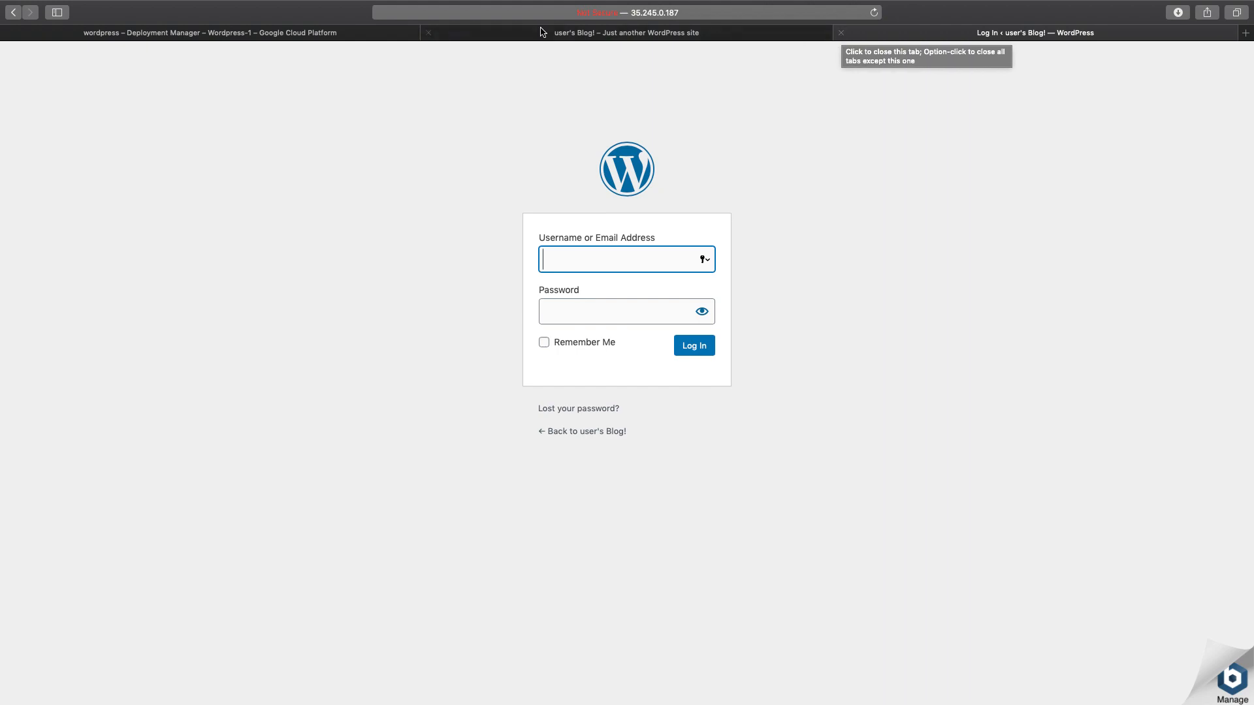
# - Open the login page again through the deployment's admin panel login link, continuing through the redirect notice
pyautogui.click(250, 33)
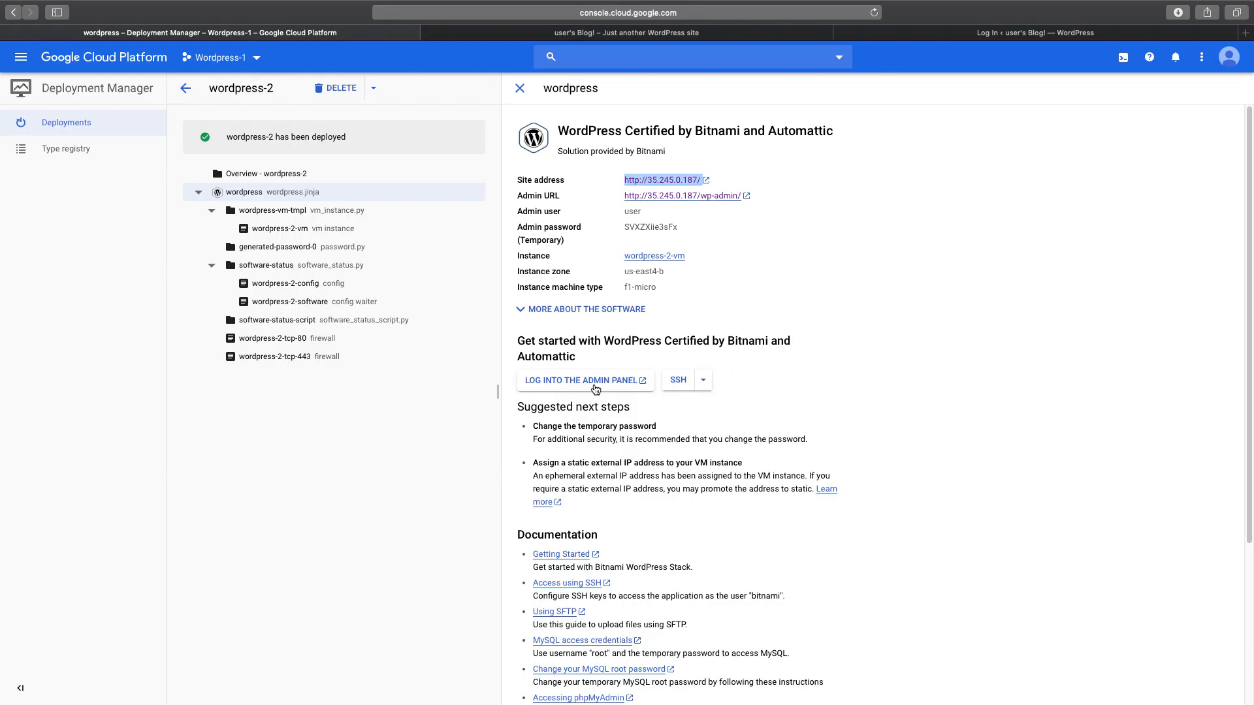
pyautogui.press('super+t')
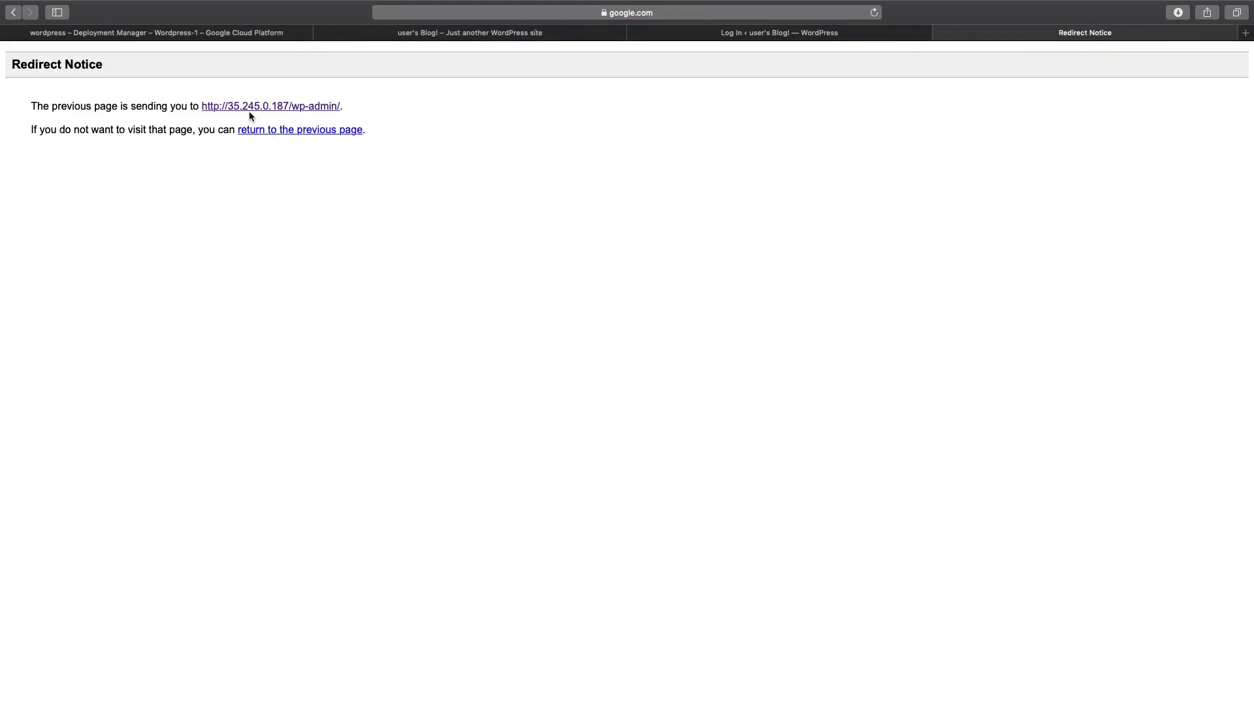
pyautogui.click(255, 106)
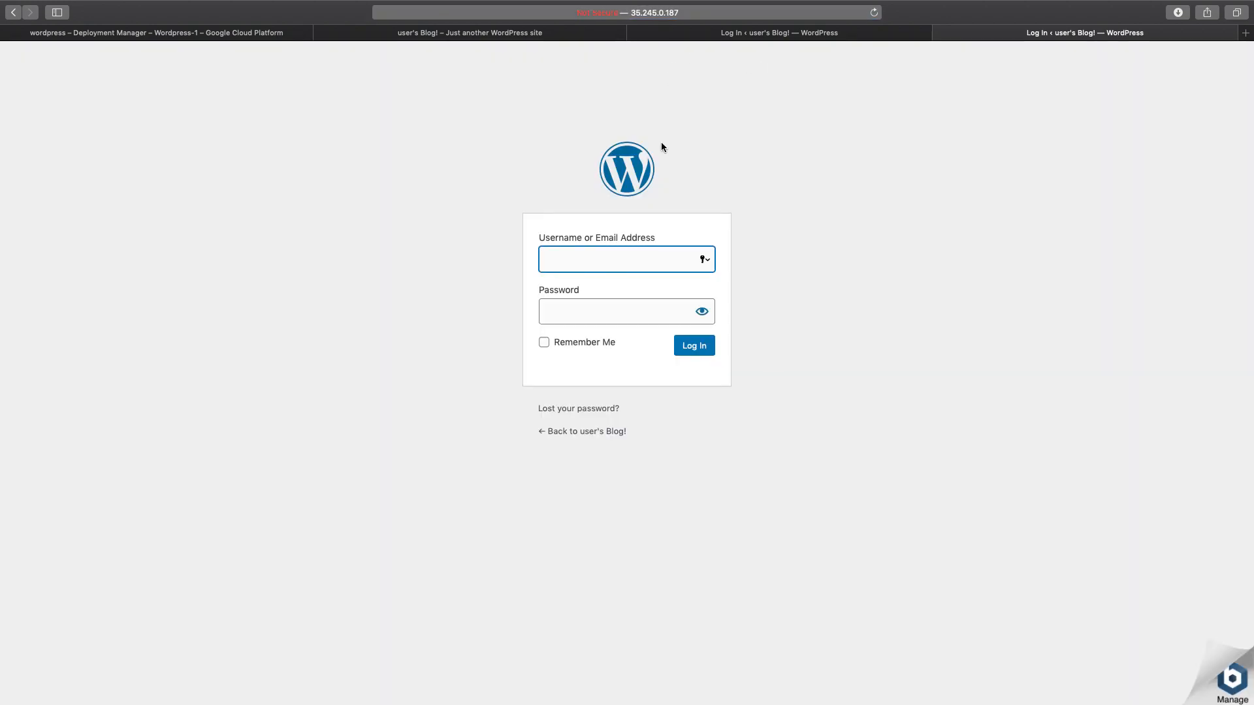
# - Copy the admin user name "user" from the deployment details into the username field of the newest login page
pyautogui.click(237, 33)
pyautogui.moveTo(643, 212); pyautogui.dragTo(624, 212)
pyautogui.press('super+c')
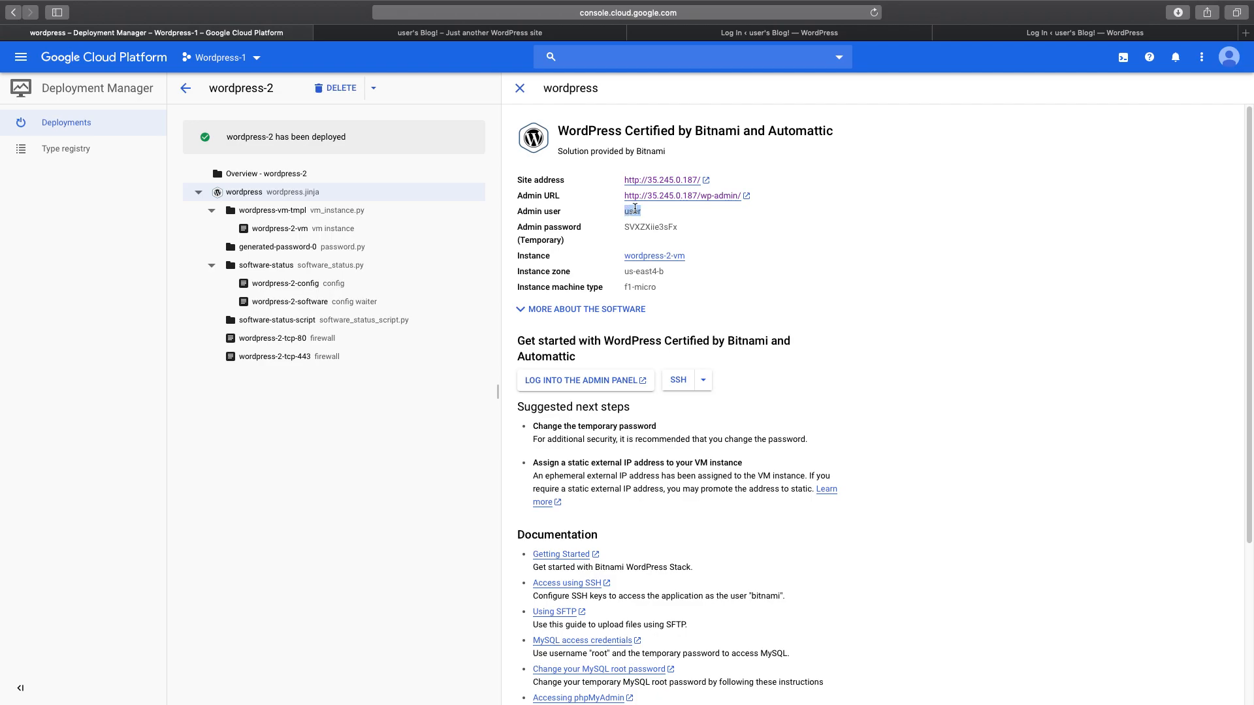
pyautogui.click(1011, 36)
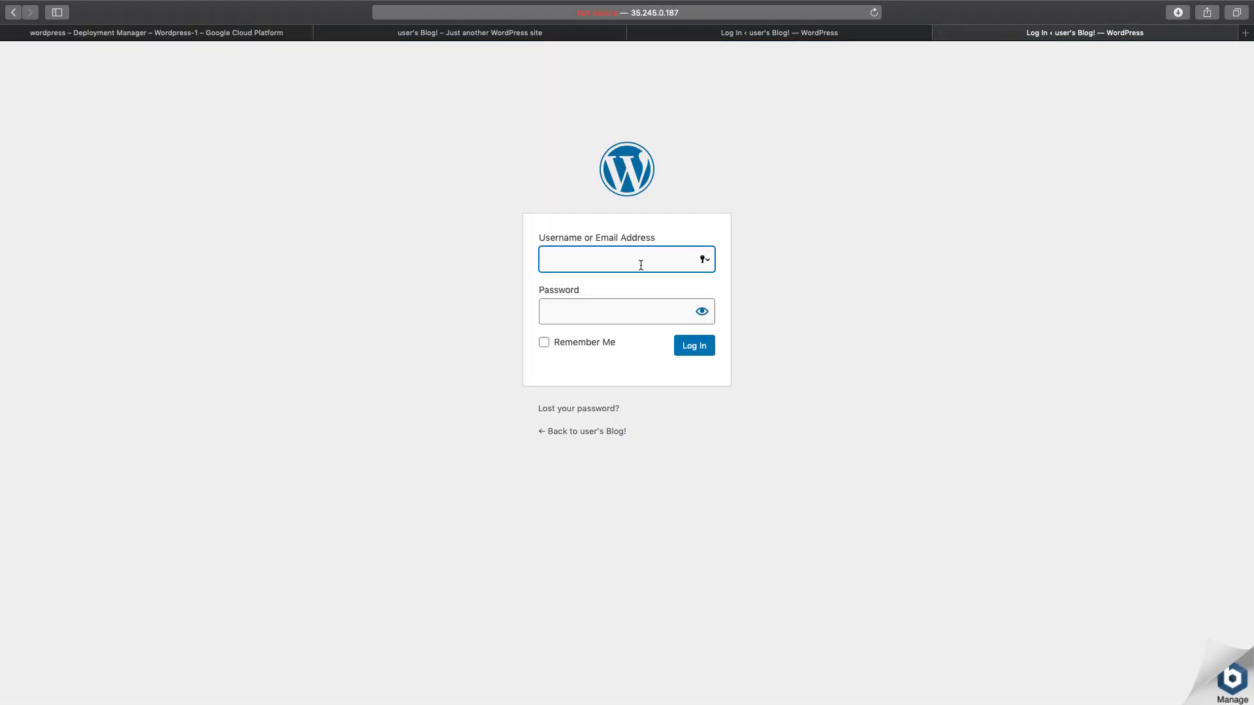
pyautogui.press('super+v')
# - Copy the temporary admin password into the password field and log in, declining to ever save the password for this website
pyautogui.click(222, 33)
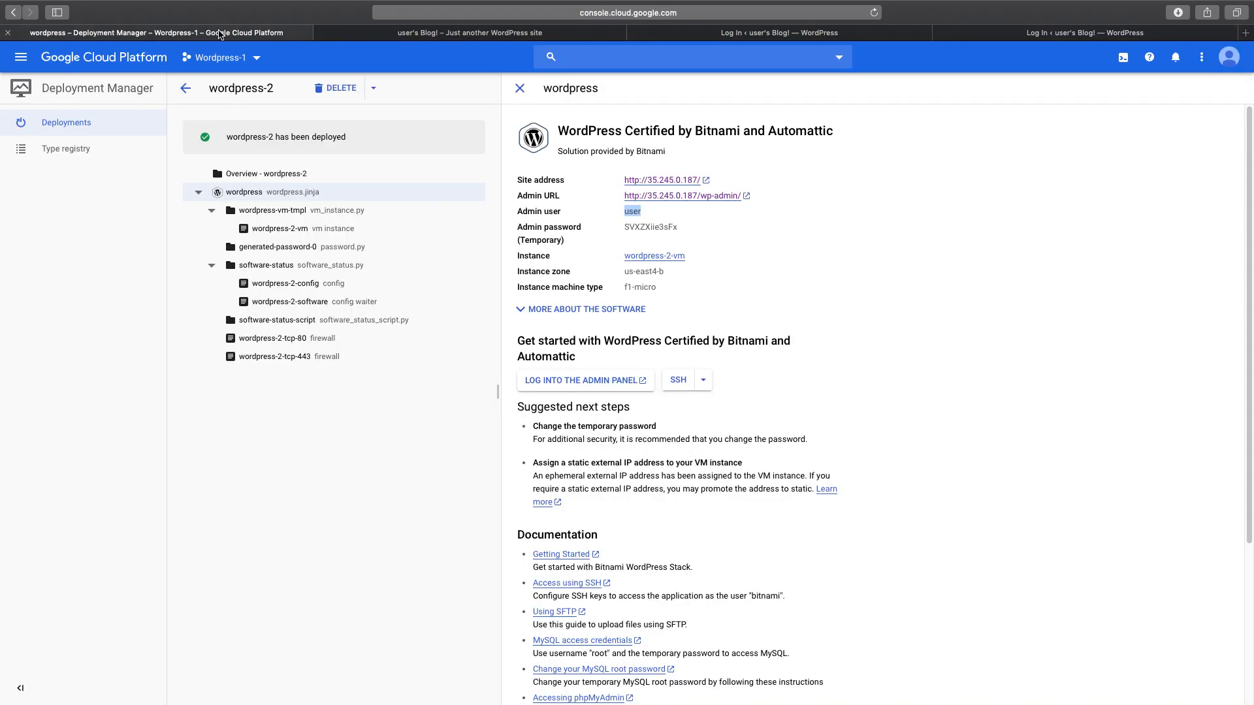
pyautogui.moveTo(679, 229); pyautogui.dragTo(626, 226)
pyautogui.click(1008, 37)
pyautogui.click(614, 314)
pyautogui.press('super+v')
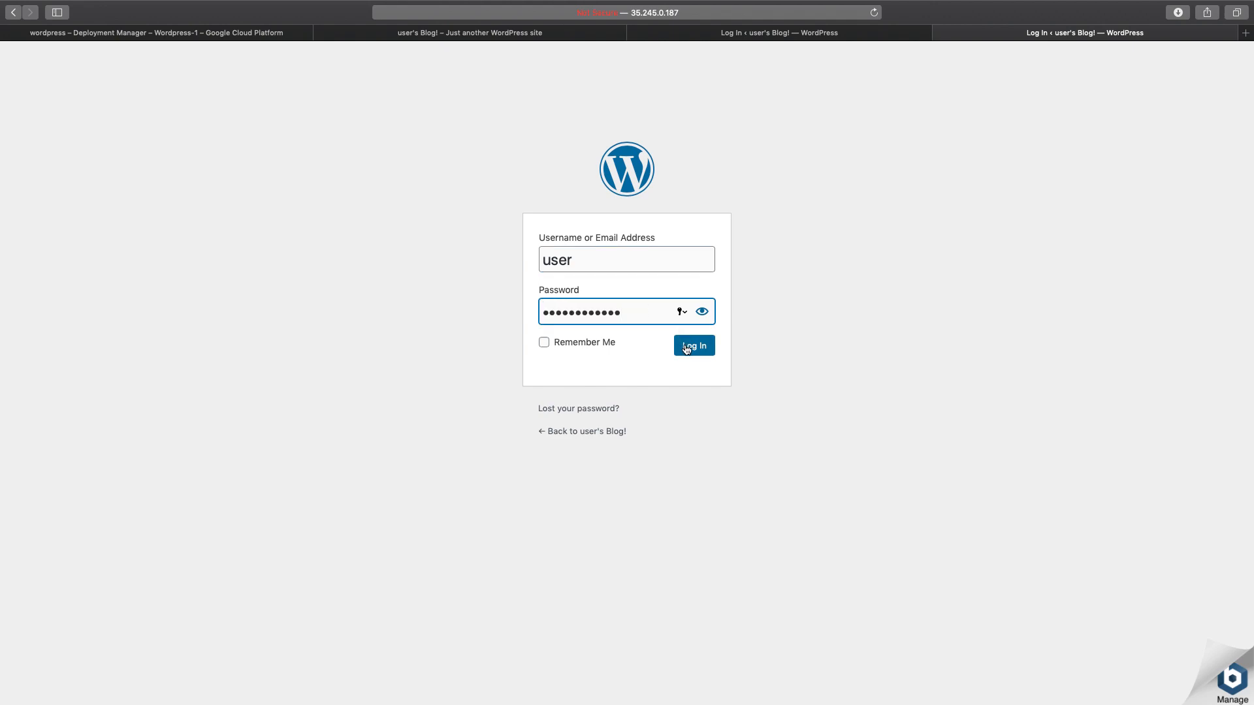
pyautogui.click(686, 349)
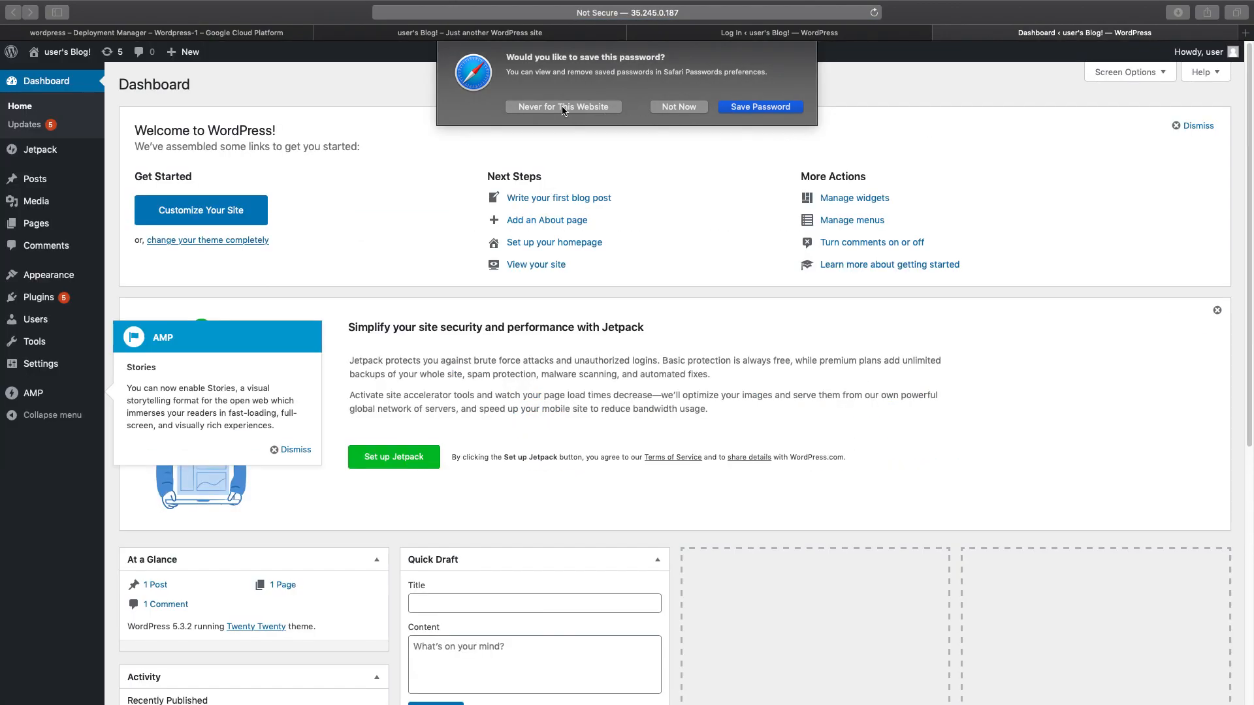
pyautogui.click(602, 108)
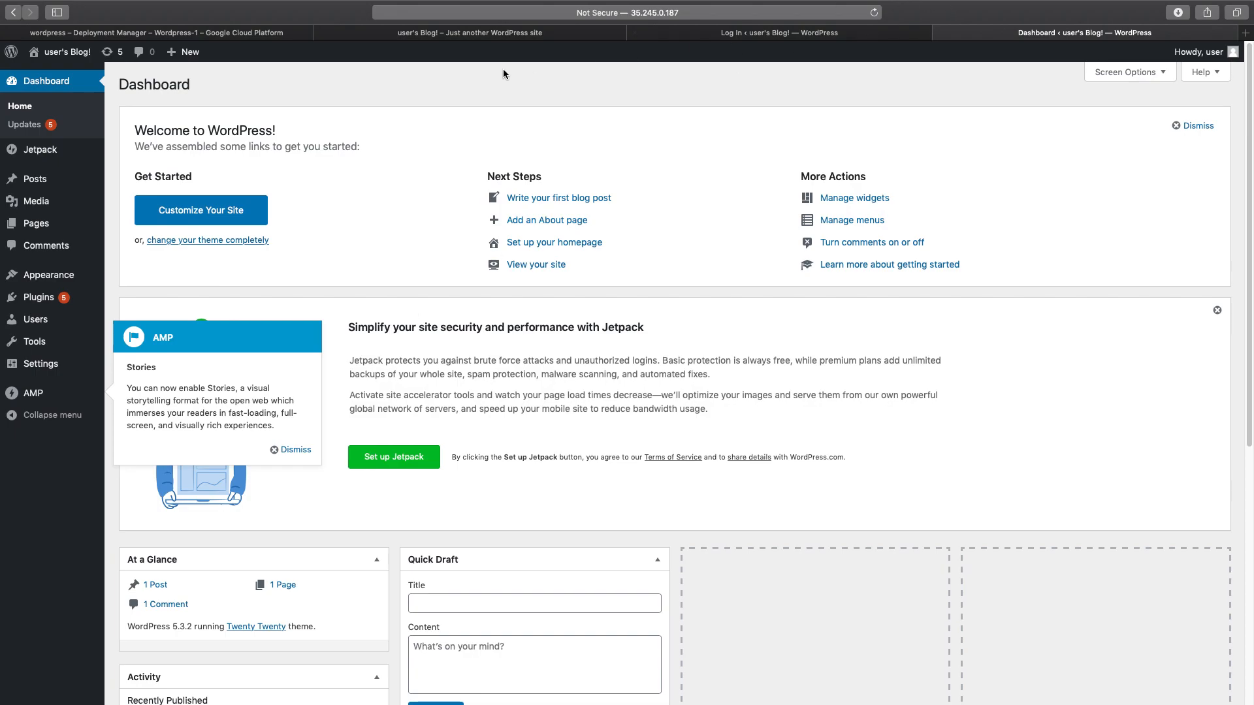
# - Return to Google Cloud Platform and open the list of Compute Engine VM instances
pyautogui.click(184, 33)
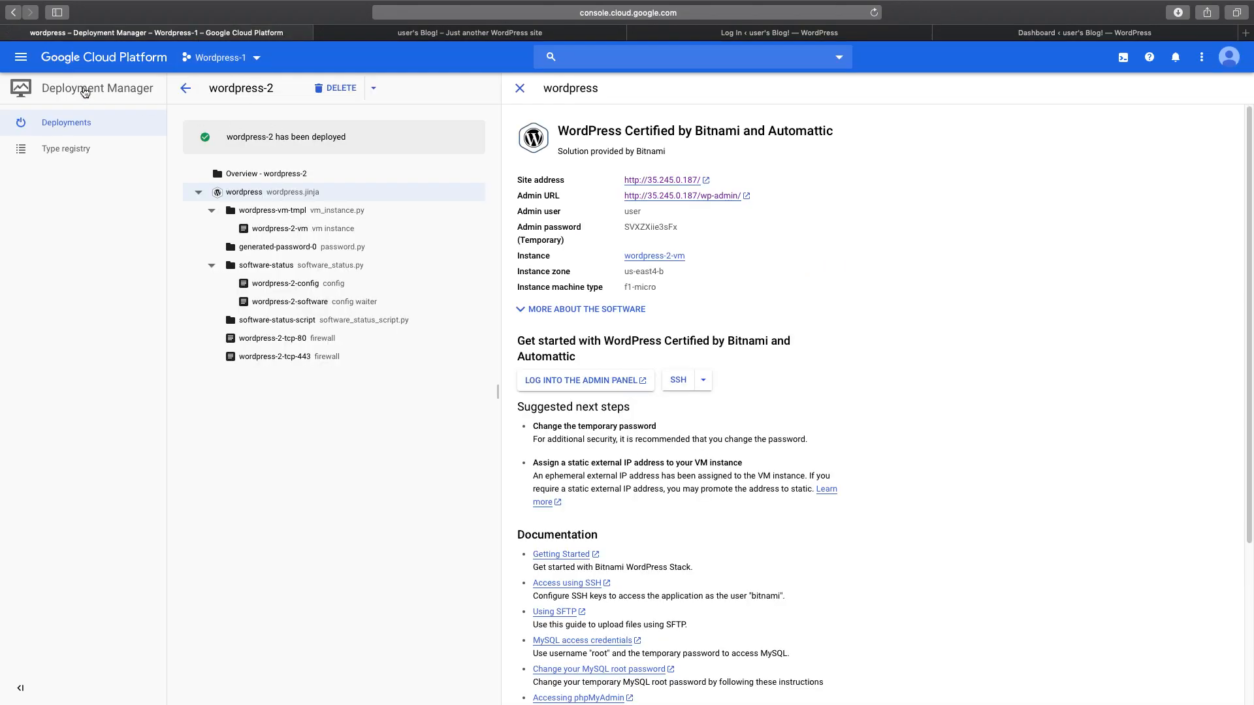
pyautogui.click(21, 59)
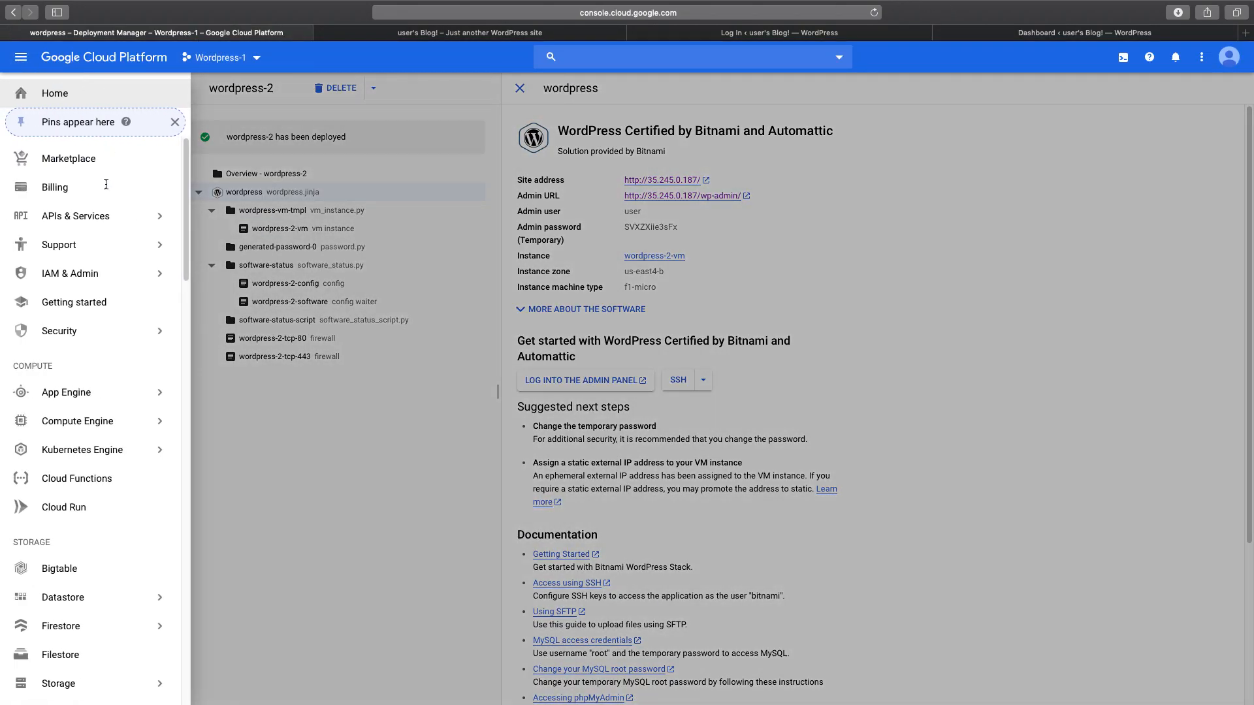
pyautogui.moveTo(97, 431)
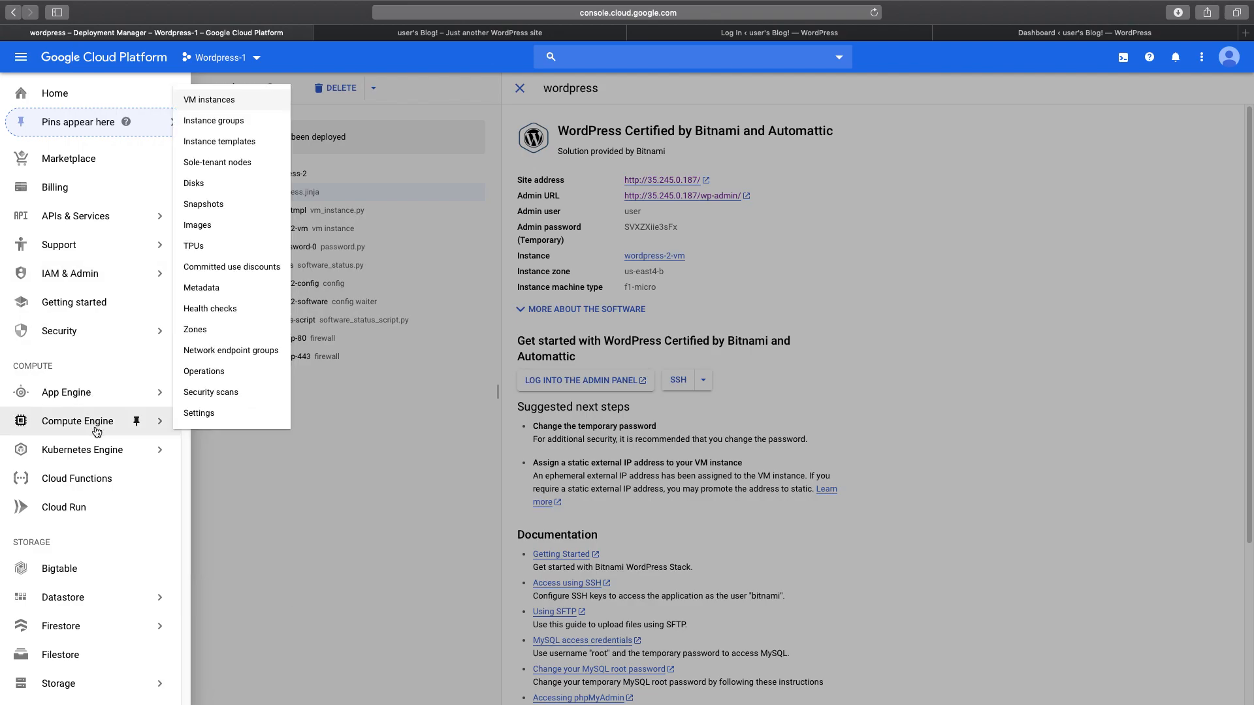
pyautogui.click(213, 103)
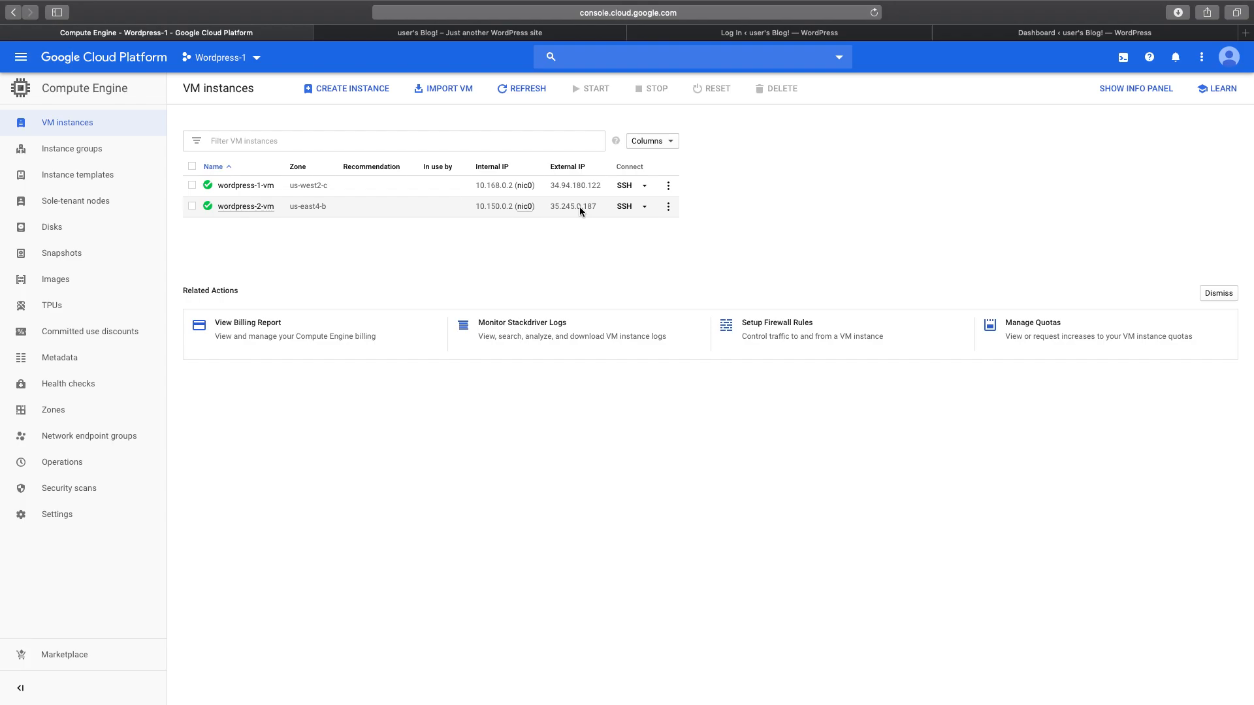
# - Compare the WordPress dashboard's address with the VM list and review the actions available for wordpress-2-vm
pyautogui.click(1066, 33)
pyautogui.click(667, 207)
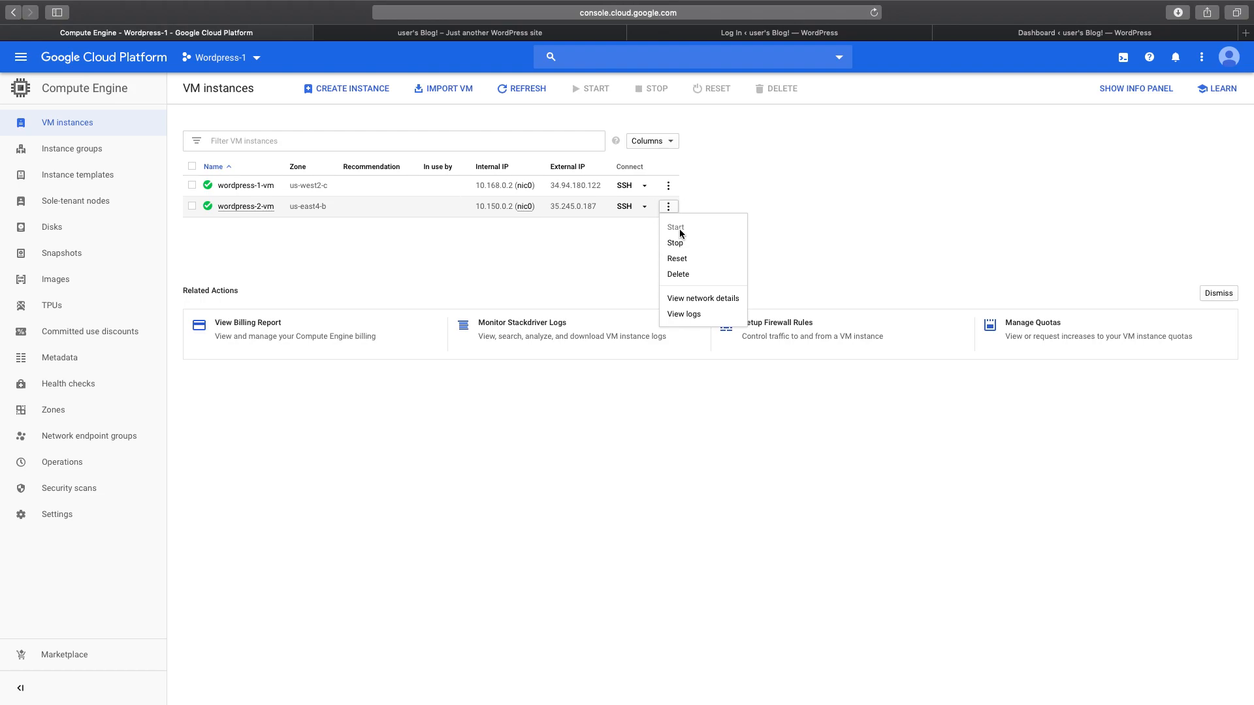
pyautogui.click(610, 254)
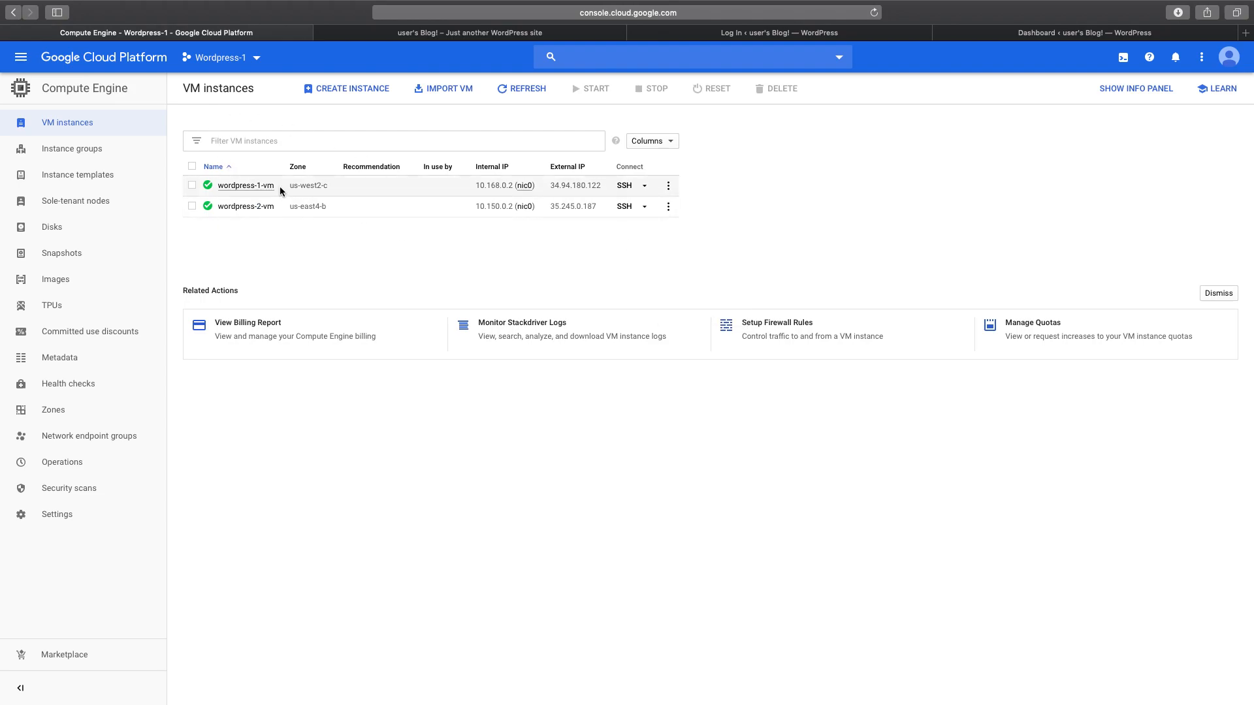